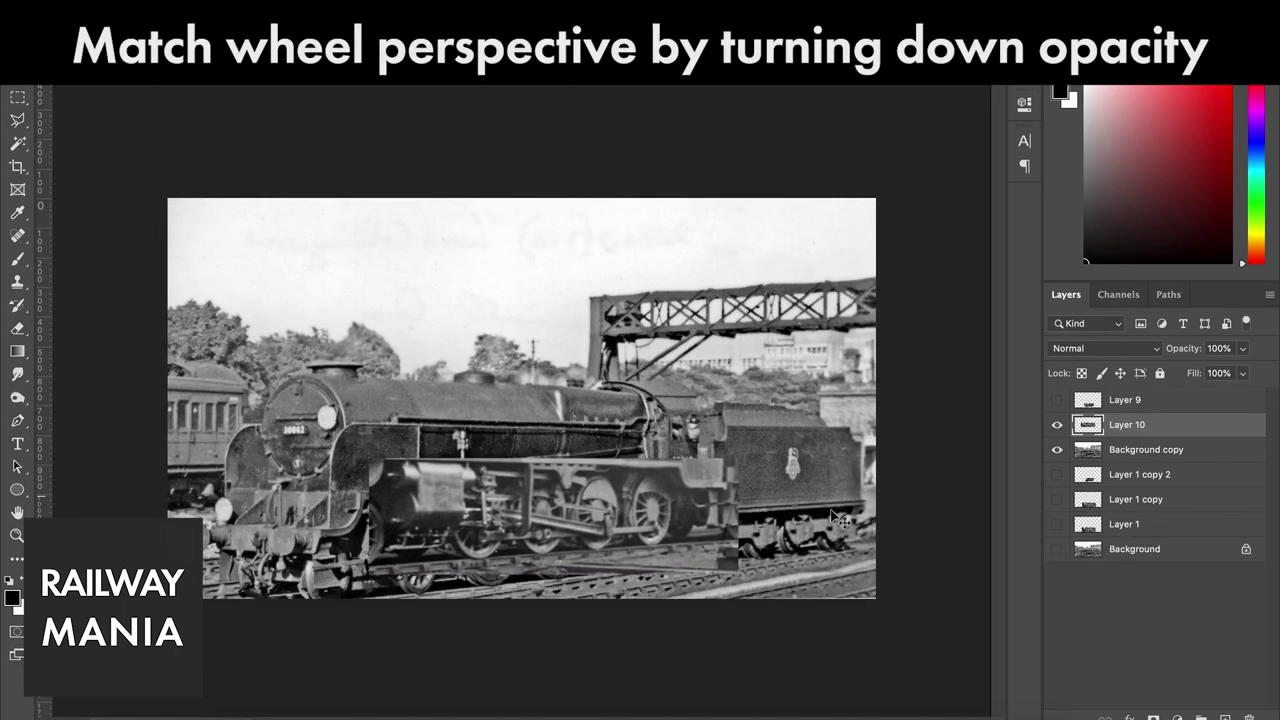
# Step: Duplicate Layer 10 as a backup and lower the wheel layer's opacity to about 63%
pyautogui.click(1120, 400)
pyautogui.moveTo(1088, 400); pyautogui.dragTo(1088, 462)
pyautogui.click(1120, 400)
pyautogui.moveTo(1243, 348); pyautogui.dragTo(1228, 372)
# Step: Move, rotate about 3.9°, skew and shrink the wheel section to line up under the locomotive
pyautogui.hotkey('ctrl', 't')
pyautogui.hotkey('ctrl', '+')
pyautogui.moveTo(645, 505); pyautogui.dragTo(615, 464)
pyautogui.moveTo(810, 500); pyautogui.dragTo(775, 430)
pyautogui.moveTo(1243, 348); pyautogui.dragTo(1205, 372)
pyautogui.moveTo(651, 490); pyautogui.dragTo(657, 497)
pyautogui.moveTo(570, 412); pyautogui.dragTo(573, 418)
pyautogui.moveTo(850, 397); pyautogui.dragTo(852, 400)
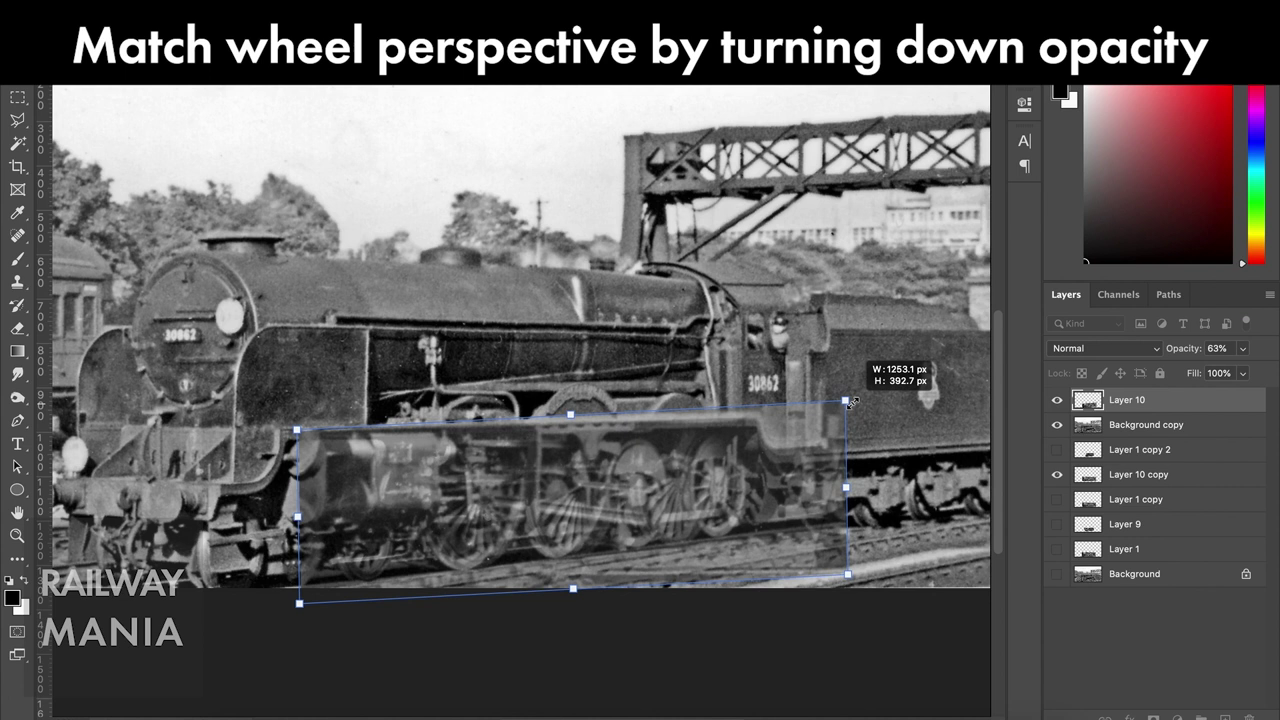
pyautogui.press('Return')
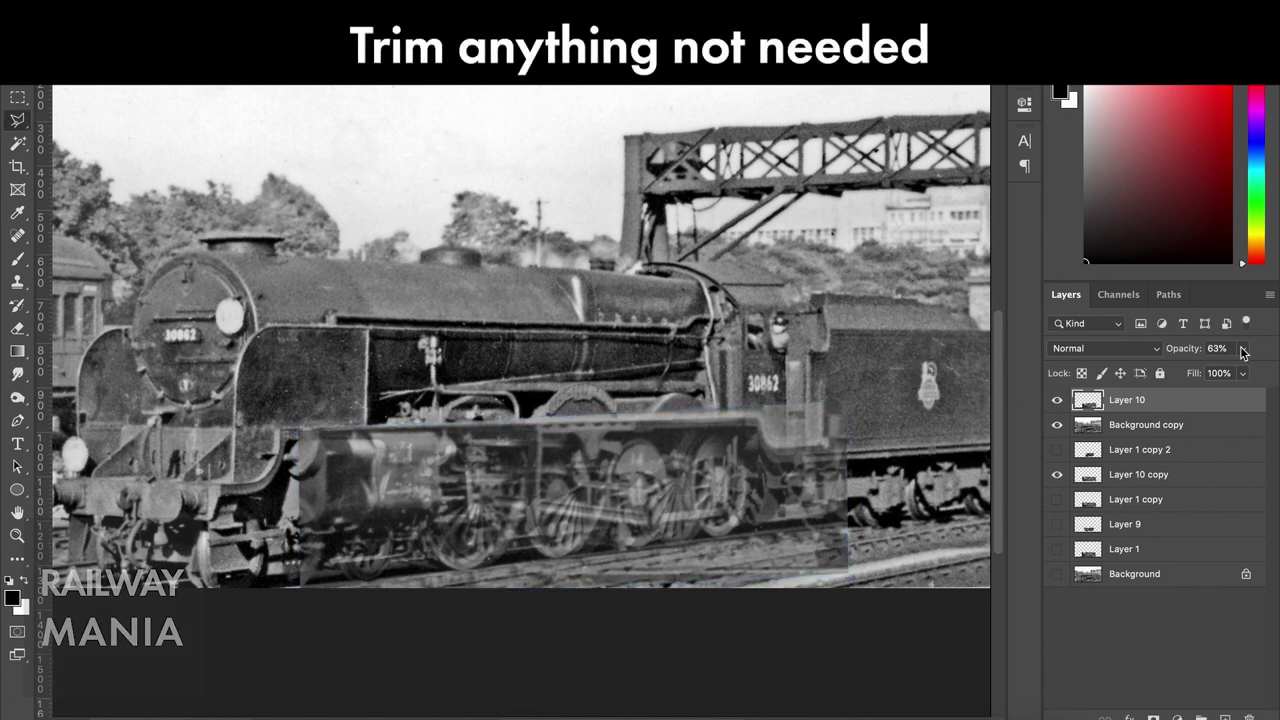
# Step: Restore the wheel layer to full opacity and delete the overlay covering the original cab
pyautogui.moveTo(1243, 348); pyautogui.dragTo(1266, 371)
pyautogui.press('l')
pyautogui.press('Delete')
pyautogui.click(738, 374)
pyautogui.click(755, 525)
pyautogui.click(800, 578)
pyautogui.click(842, 578)
pyautogui.click(862, 400)
pyautogui.click(738, 374)
pyautogui.press('Delete')
# Step: Delete the wheel overlay covering the front cylinder
pyautogui.click(424, 367)
pyautogui.click(406, 602)
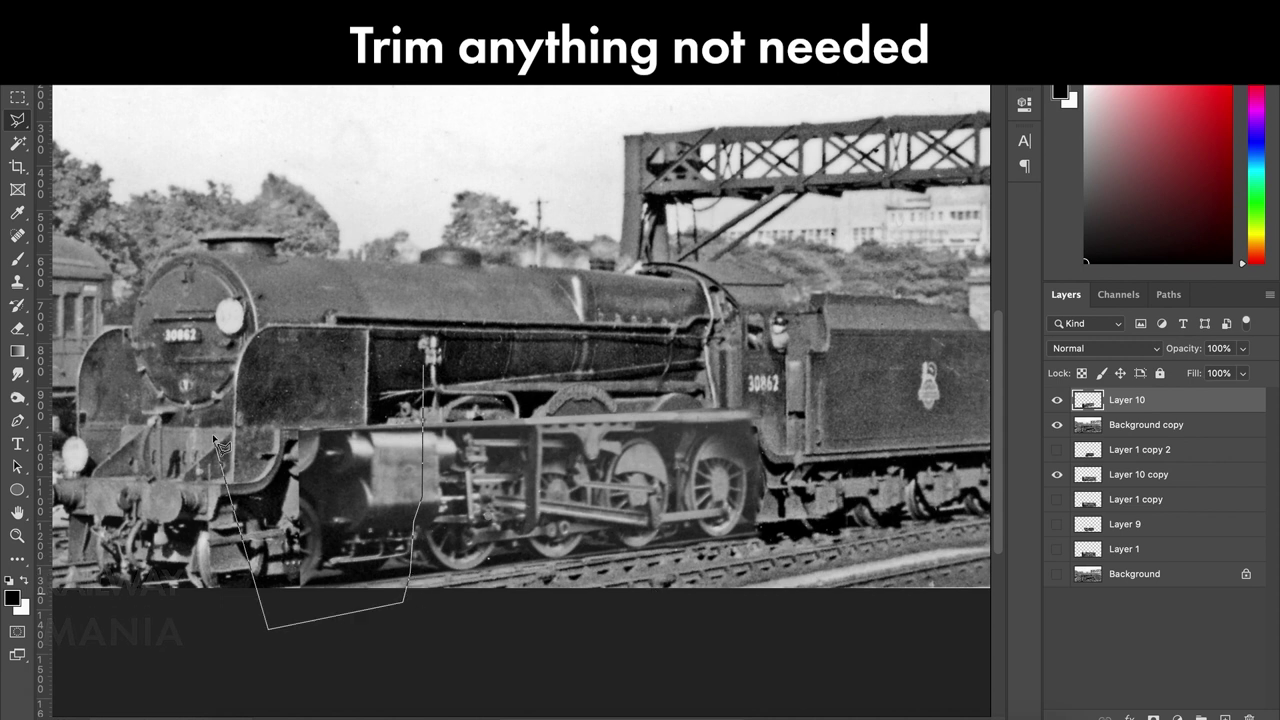
pyautogui.click(250, 423)
pyautogui.press('Delete')
pyautogui.hotkey('ctrl', 'd')
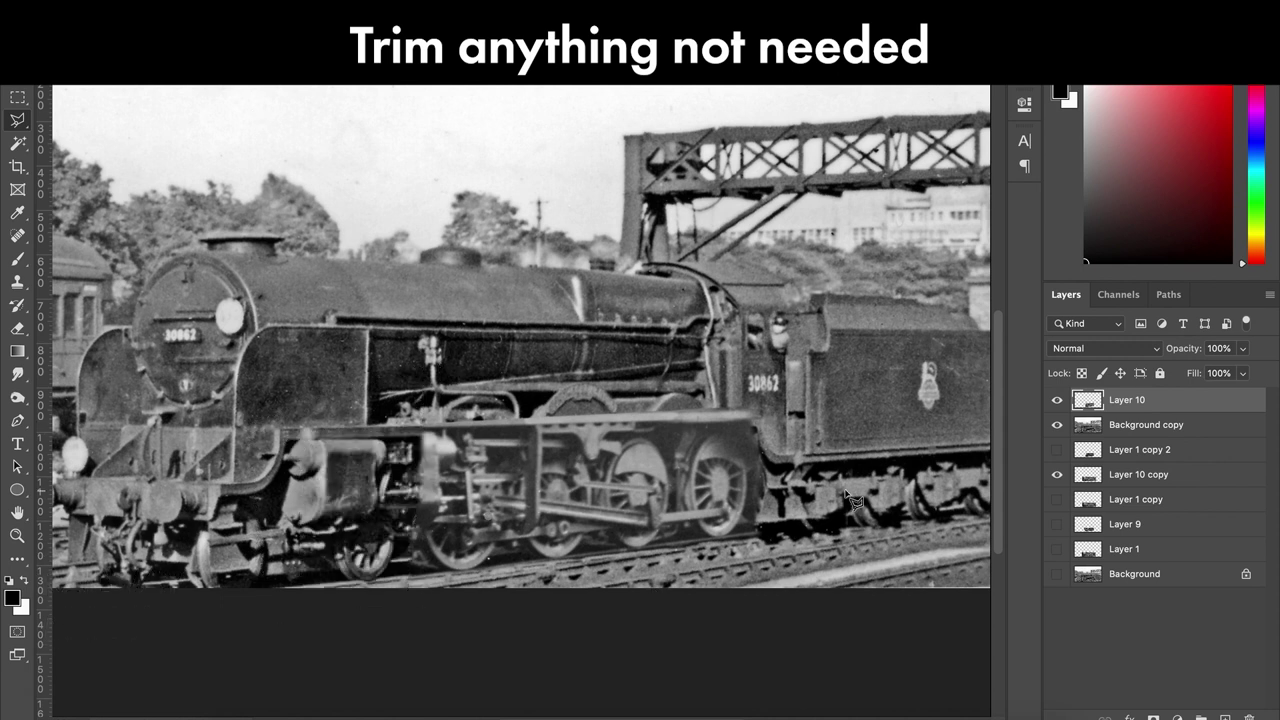
# Step: Distort the wheel layer's corners so its edges fit the locomotive
pyautogui.hotkey('ctrl', 't')
pyautogui.rightClick(708, 480)
pyautogui.click(739, 475)
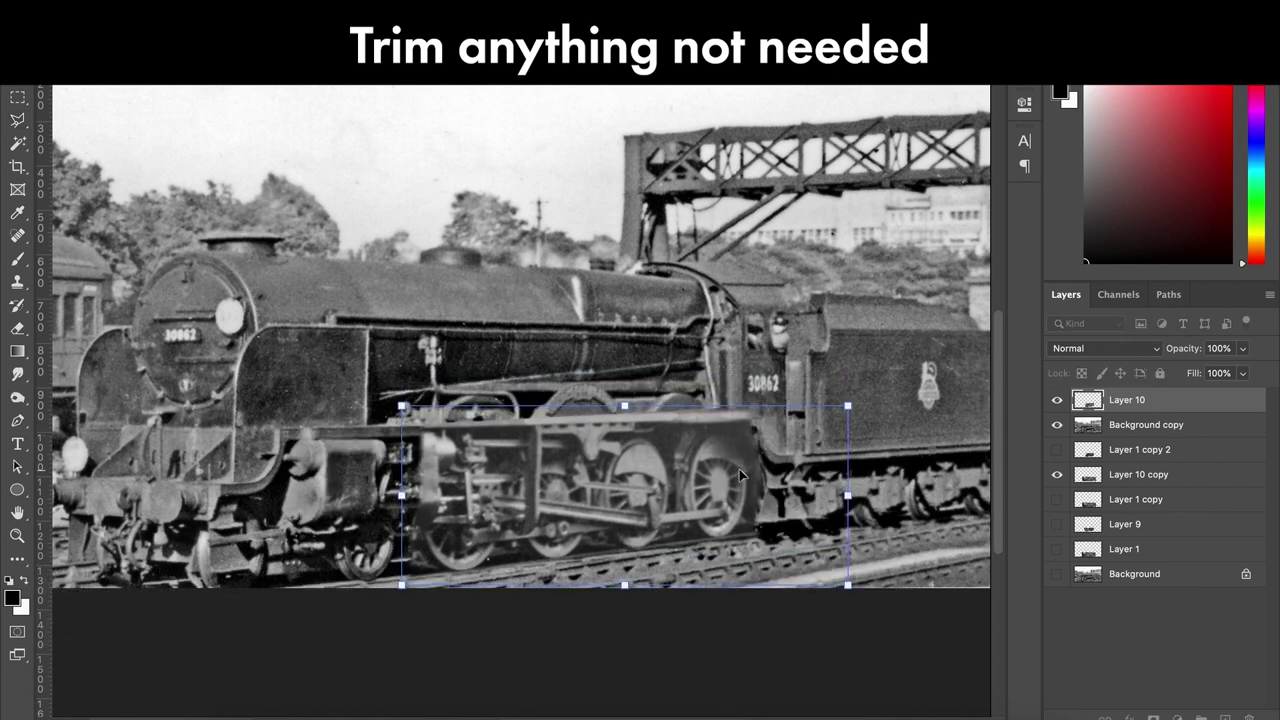
pyautogui.moveTo(848, 585); pyautogui.dragTo(843, 594)
pyautogui.rightClick(780, 394)
pyautogui.click(822, 410)
pyautogui.moveTo(848, 406); pyautogui.dragTo(843, 414)
pyautogui.press('Return')
# Step: Trim away the area above the wheel layer's top edge
pyautogui.press('l')
pyautogui.click(420, 435)
pyautogui.click(747, 427)
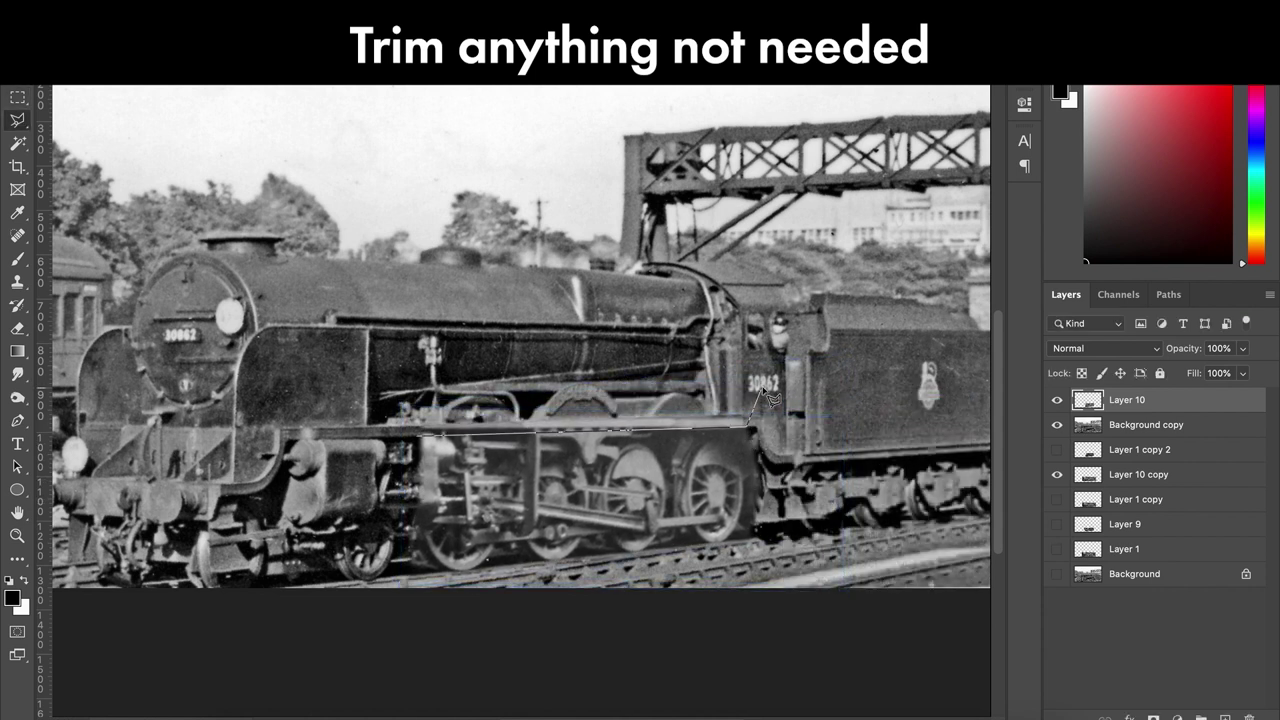
pyautogui.click(770, 398)
pyautogui.click(430, 378)
pyautogui.click(420, 435)
pyautogui.press('Delete')
pyautogui.hotkey('ctrl', 'd')
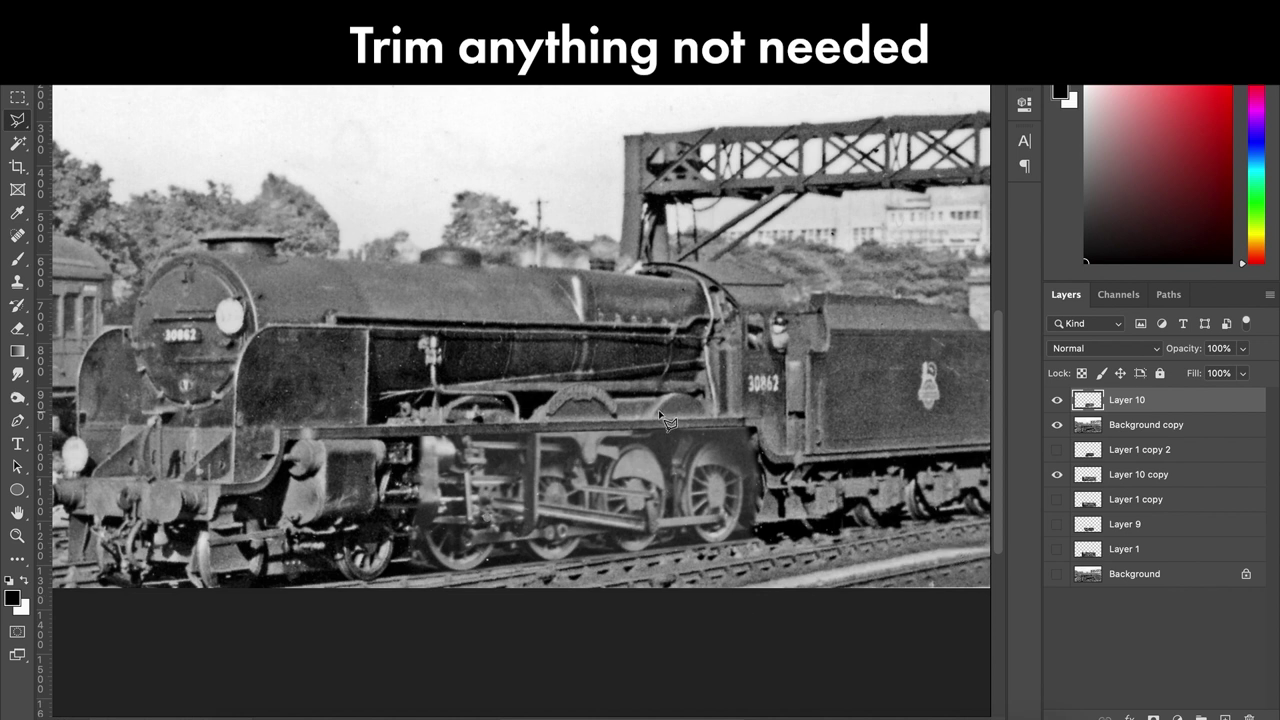
# Step: Back up the wheel layer and brighten it with Levels at midtone 0.85
pyautogui.moveTo(1063, 413); pyautogui.dragTo(1090, 440)
pyautogui.click(1100, 396)
pyautogui.hotkey('ctrl', 'l')
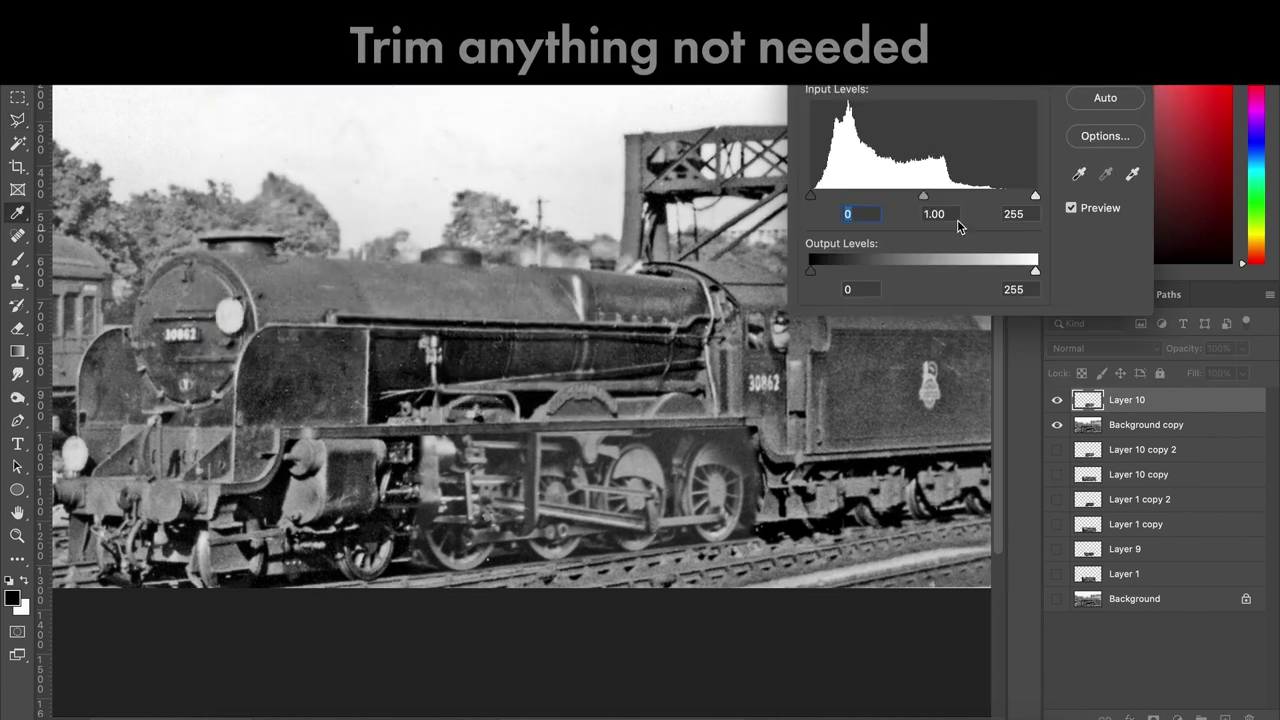
pyautogui.write('0.85')
pyautogui.press('Return')
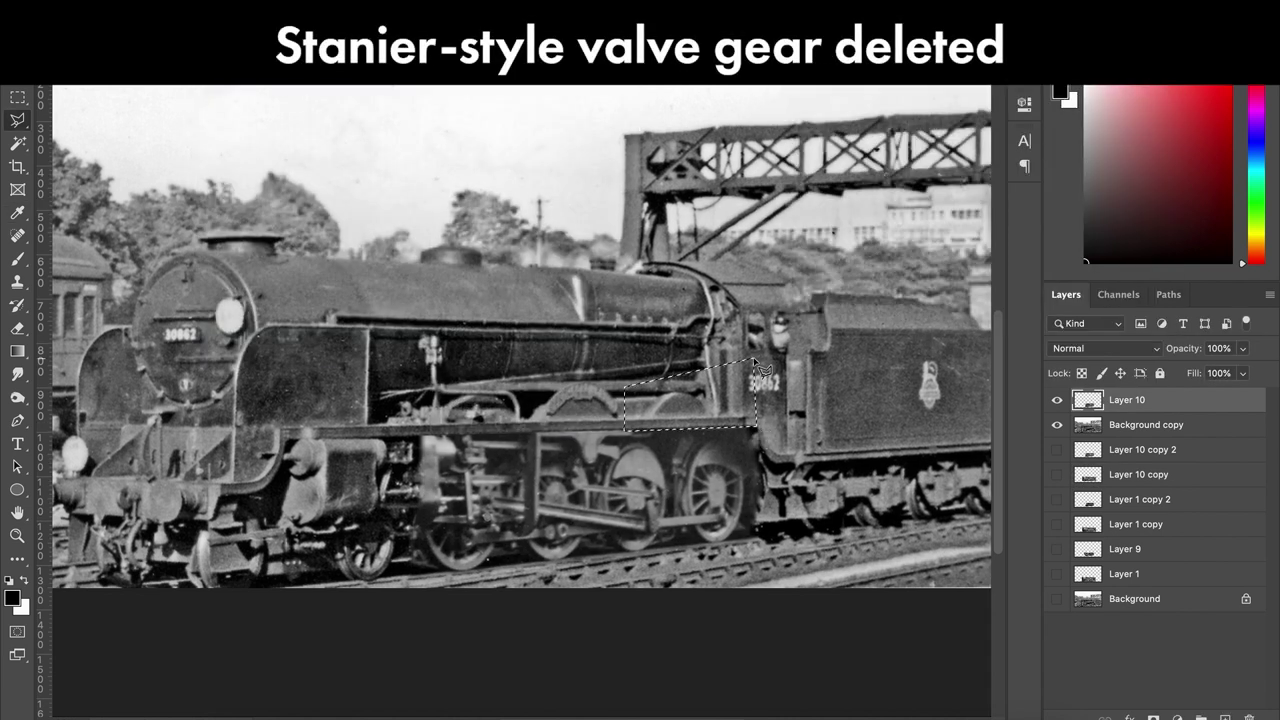
# Step: Cut the old upper and lower valve gear out of the wheel overlay
pyautogui.doubleClick(540, 392)
pyautogui.press('Delete')
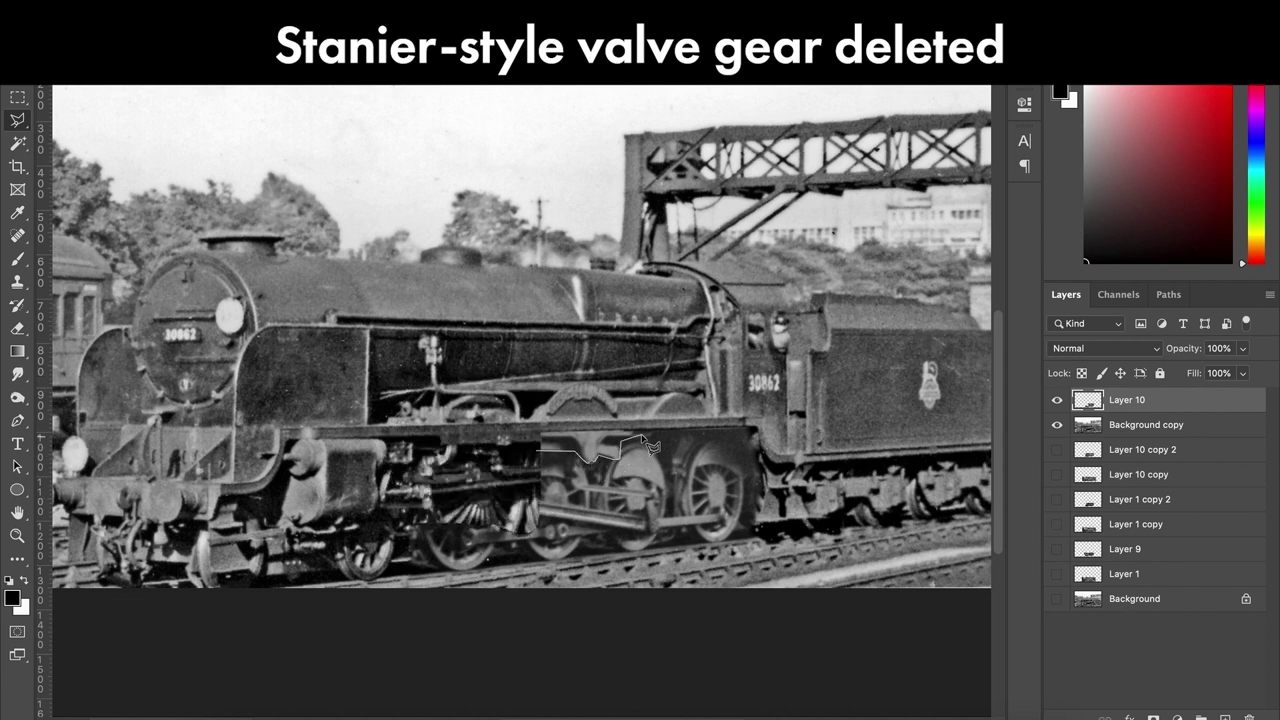
pyautogui.click(636, 432)
pyautogui.click(610, 404)
pyautogui.click(505, 387)
pyautogui.click(495, 422)
pyautogui.press('Return')
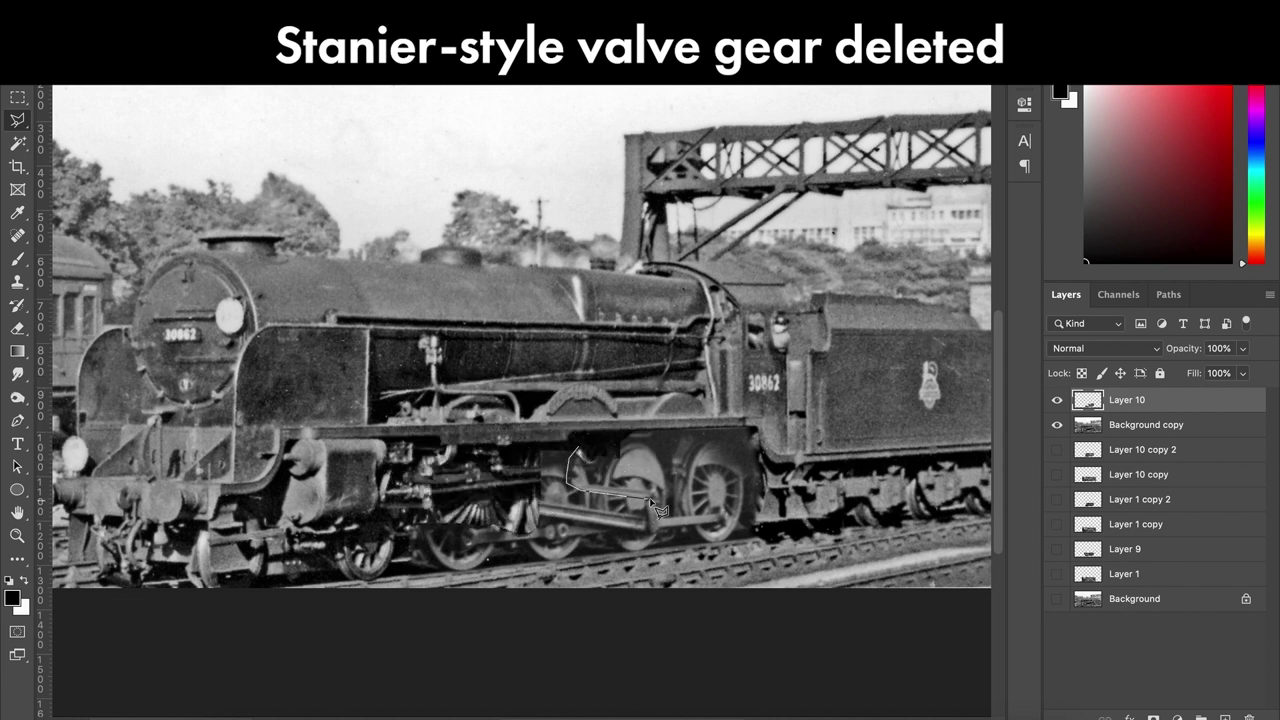
pyautogui.press('Delete')
pyautogui.hotkey('ctrl', 'd')
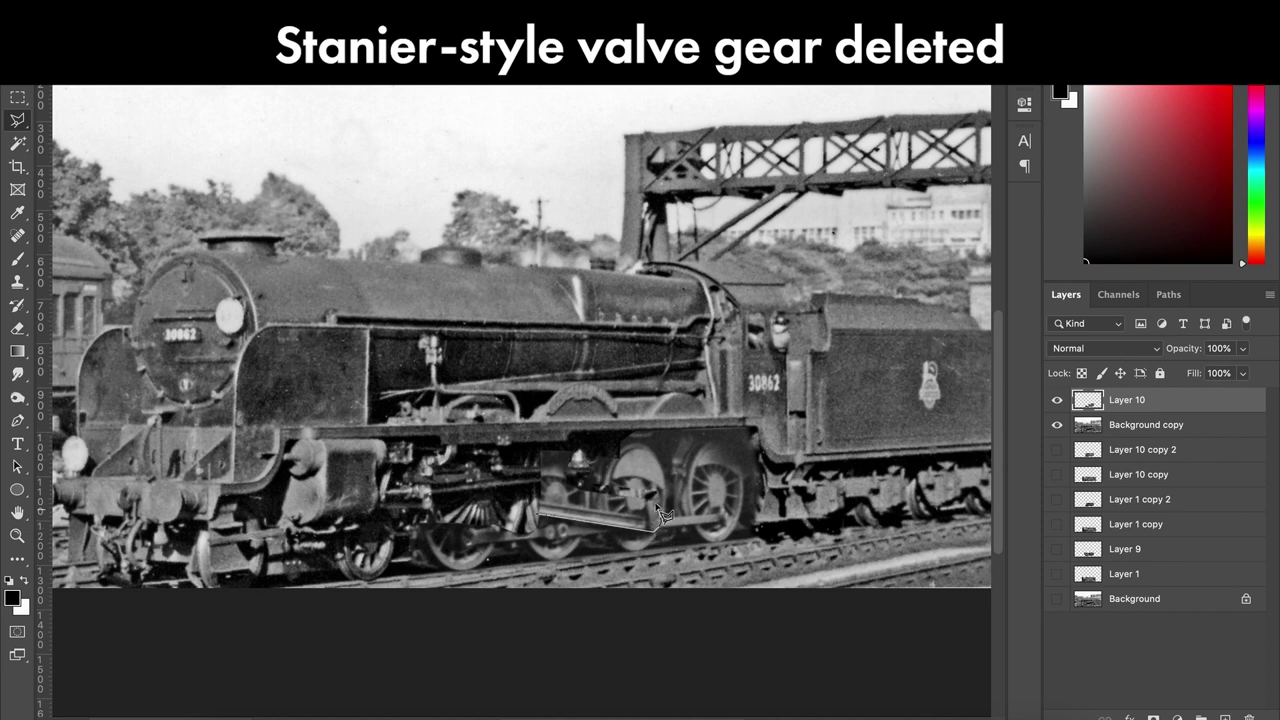
pyautogui.doubleClick(648, 488)
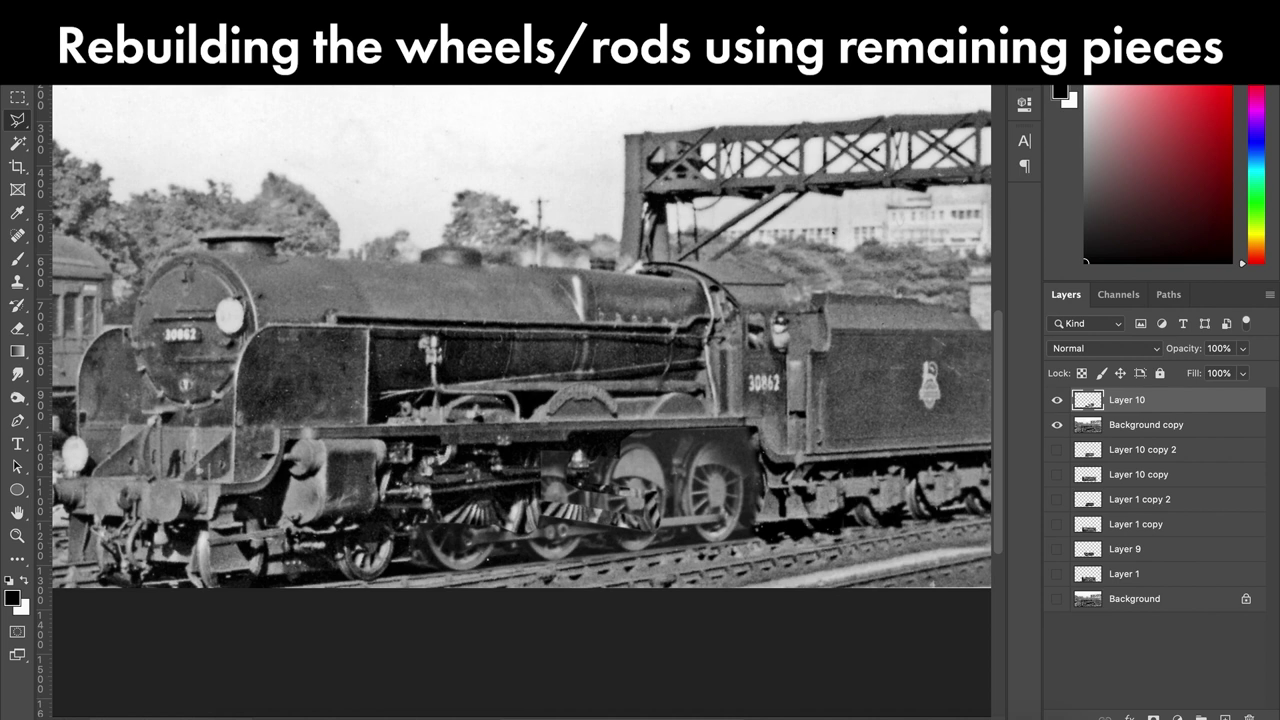
# Step: Copy a rod piece to a new layer and stretch it left between the wheels
pyautogui.hotkey('ctrl', 'v')
pyautogui.hotkey('ctrl', '+')
pyautogui.hotkey('ctrl', 't')
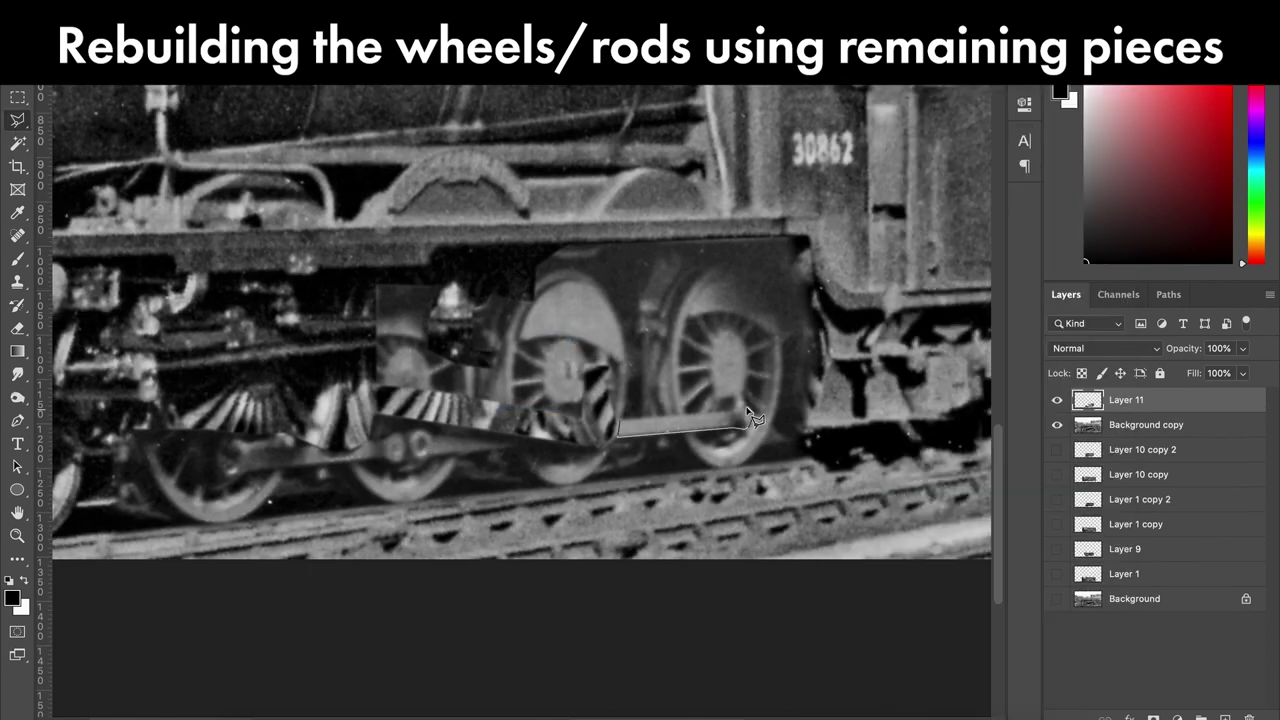
pyautogui.hotkey('ctrl', 'j')
pyautogui.hotkey('ctrl', 't')
pyautogui.moveTo(685, 420); pyautogui.dragTo(535, 425)
pyautogui.press('Return')
# Step: Copy another rod piece, line it up, and merge the rod pieces into one layer
pyautogui.click(1093, 424)
pyautogui.hotkey('ctrl', 'j')
pyautogui.moveTo(676, 426); pyautogui.dragTo(620, 438)
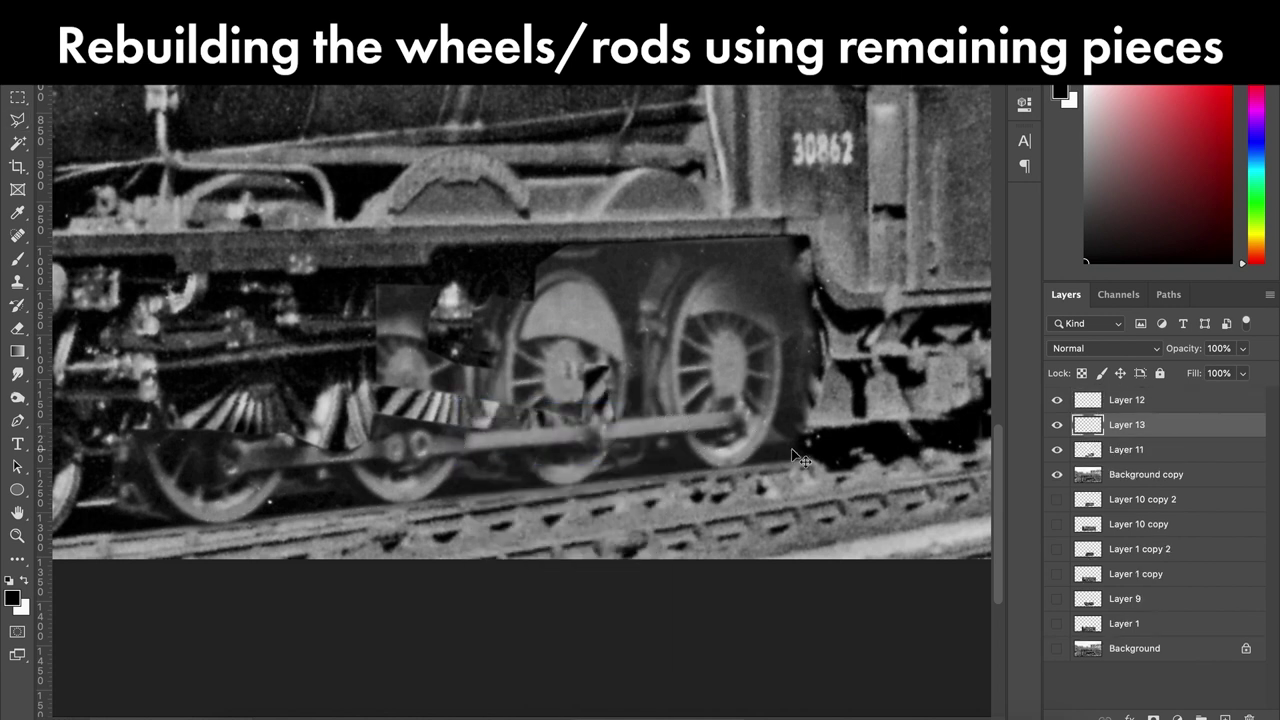
pyautogui.hotkey('shift', 'alt', ']')
pyautogui.hotkey('shift', 'alt', '[')
pyautogui.hotkey('ctrl', 'e')
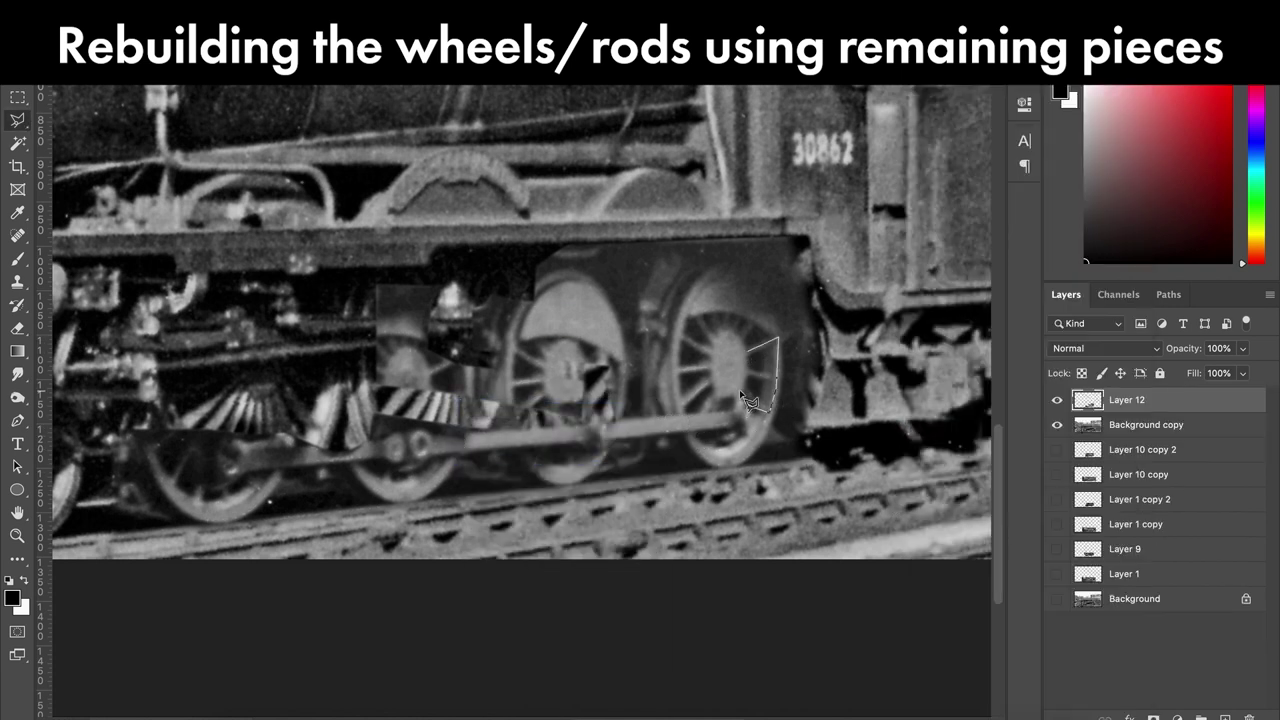
# Step: Copy the wheel hub piece onto the middle wheel and outline along the rod
pyautogui.doubleClick(748, 400)
pyautogui.moveTo(740, 380); pyautogui.dragTo(604, 385)
pyautogui.hotkey('ctrl', 'j')
pyautogui.click(586, 420)
pyautogui.click(630, 418)
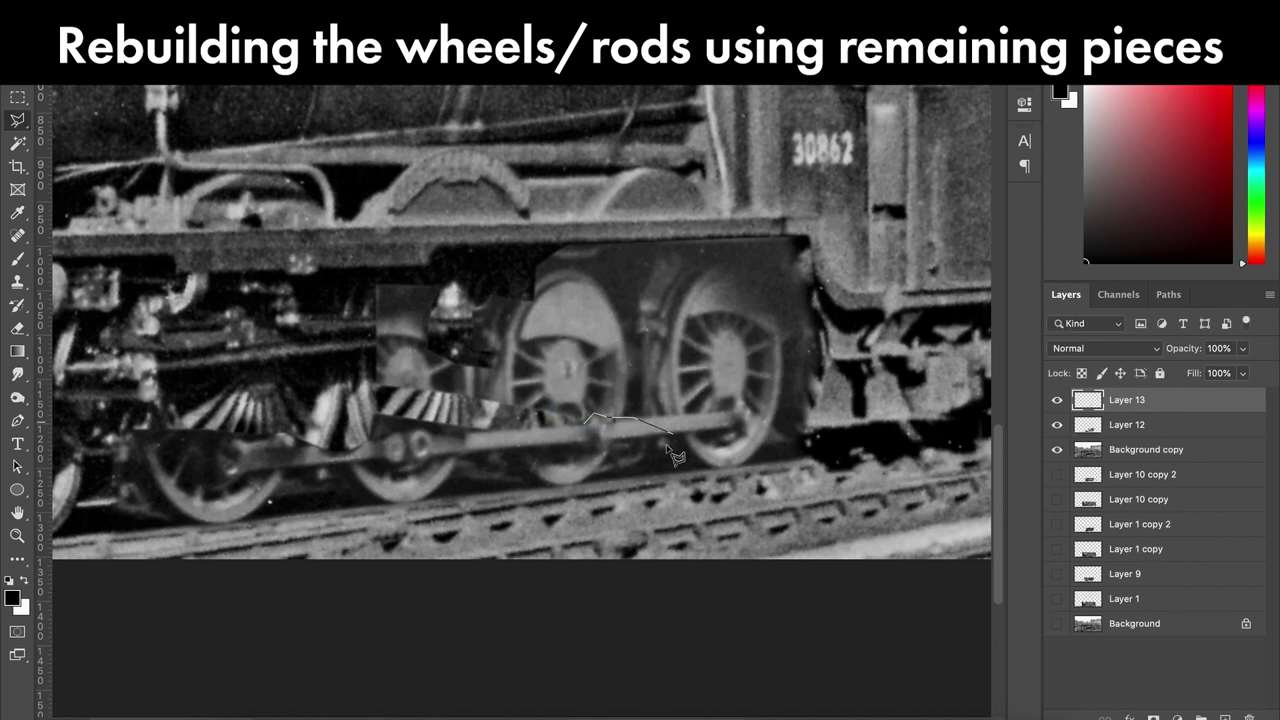
pyautogui.keyDown('ctrl'); pyautogui.click(1127, 424); pyautogui.keyUp('ctrl')
# Step: Merge the rod layers, then copy the rear wheel onto the front wheel and resize it
pyautogui.rightClick(1127, 424)
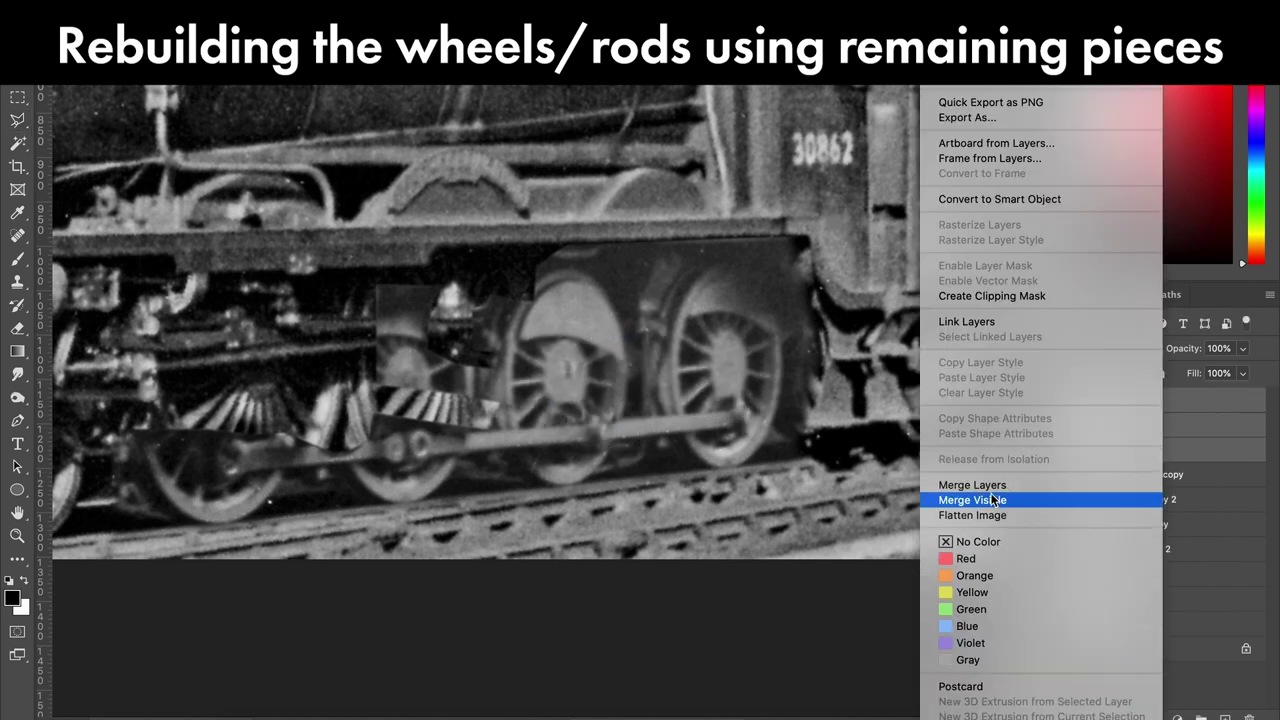
pyautogui.click(1040, 491)
pyautogui.moveTo(648, 356); pyautogui.dragTo(815, 360)
pyautogui.hotkey('ctrl', 'j')
pyautogui.moveTo(730, 380)
pyautogui.keyDown('ctrl'); pyautogui.mouseDown()
pyautogui.moveTo(420, 405)
pyautogui.moveTo(360, 397)
pyautogui.mouseUp(); pyautogui.keyUp('ctrl')
pyautogui.hotkey('ctrl', 't')
pyautogui.moveTo(513, 362); pyautogui.dragTo(508, 366)
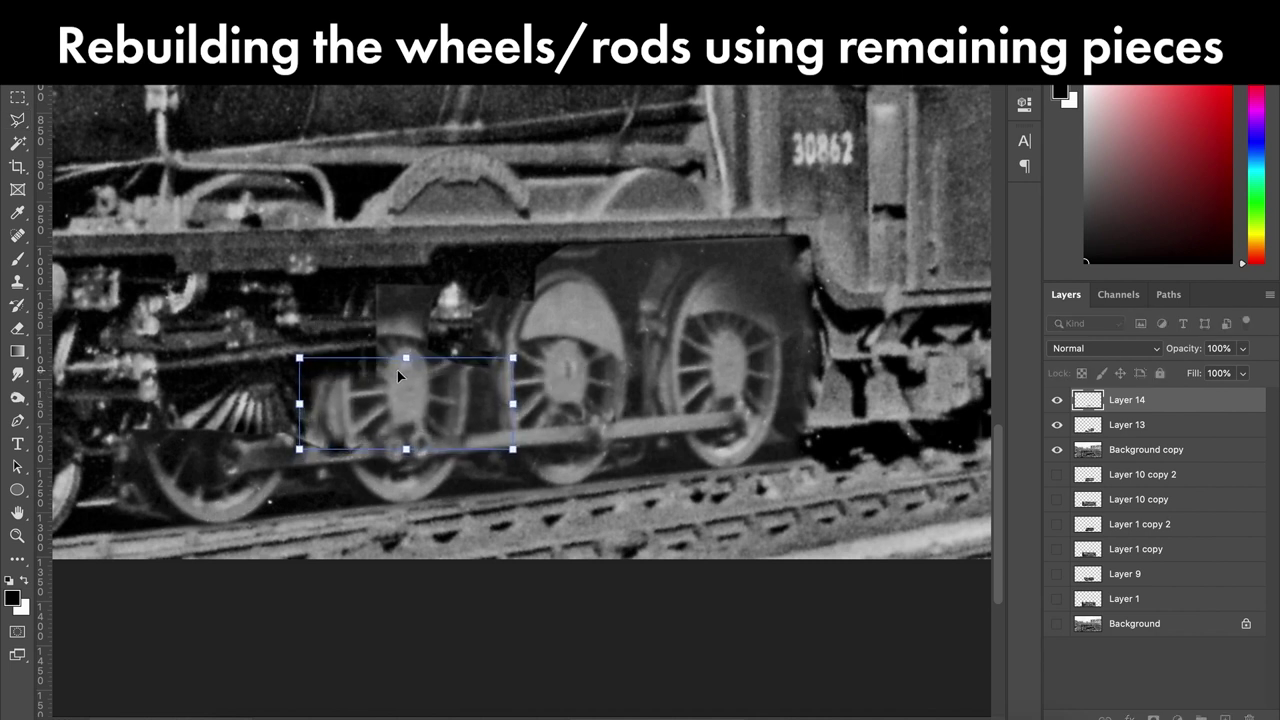
pyautogui.press('Return')
# Step: Copy a rod piece to a new layer and darken it with Levels
pyautogui.press('l')
pyautogui.doubleClick(478, 460)
pyautogui.hotkey('ctrl', 'j')
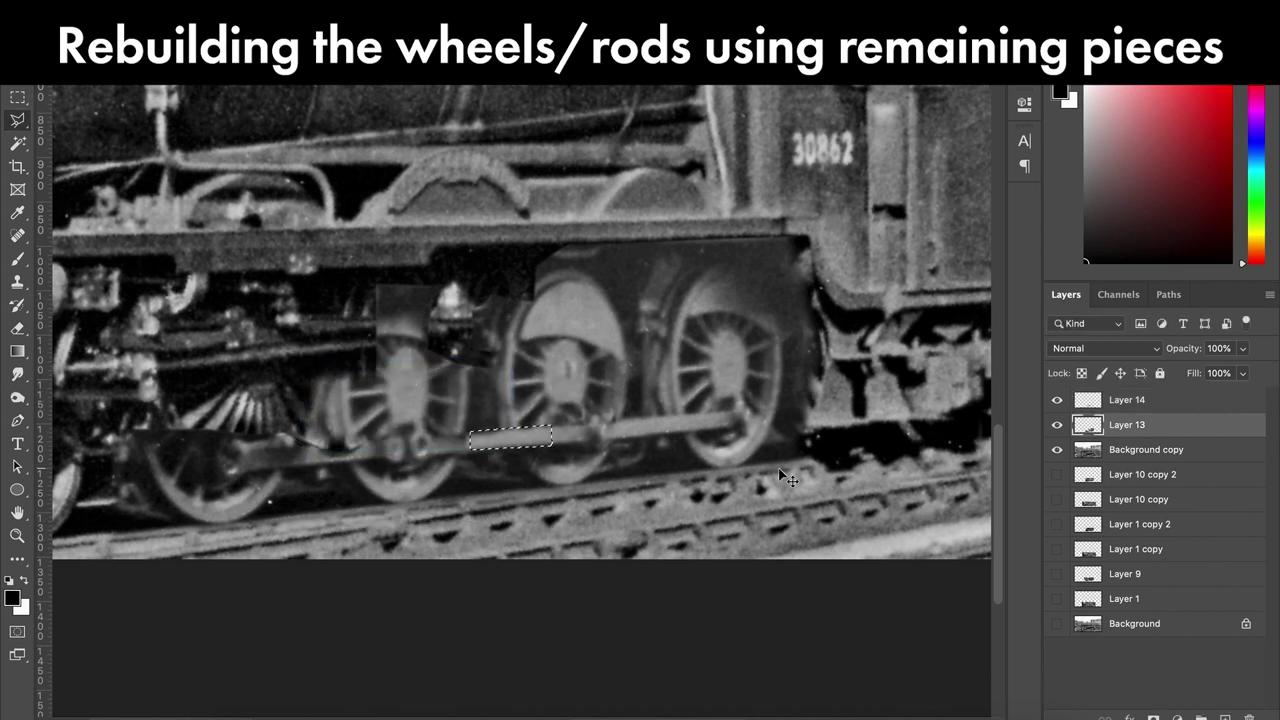
pyautogui.hotkey('ctrl', 'l')
pyautogui.press('Return')
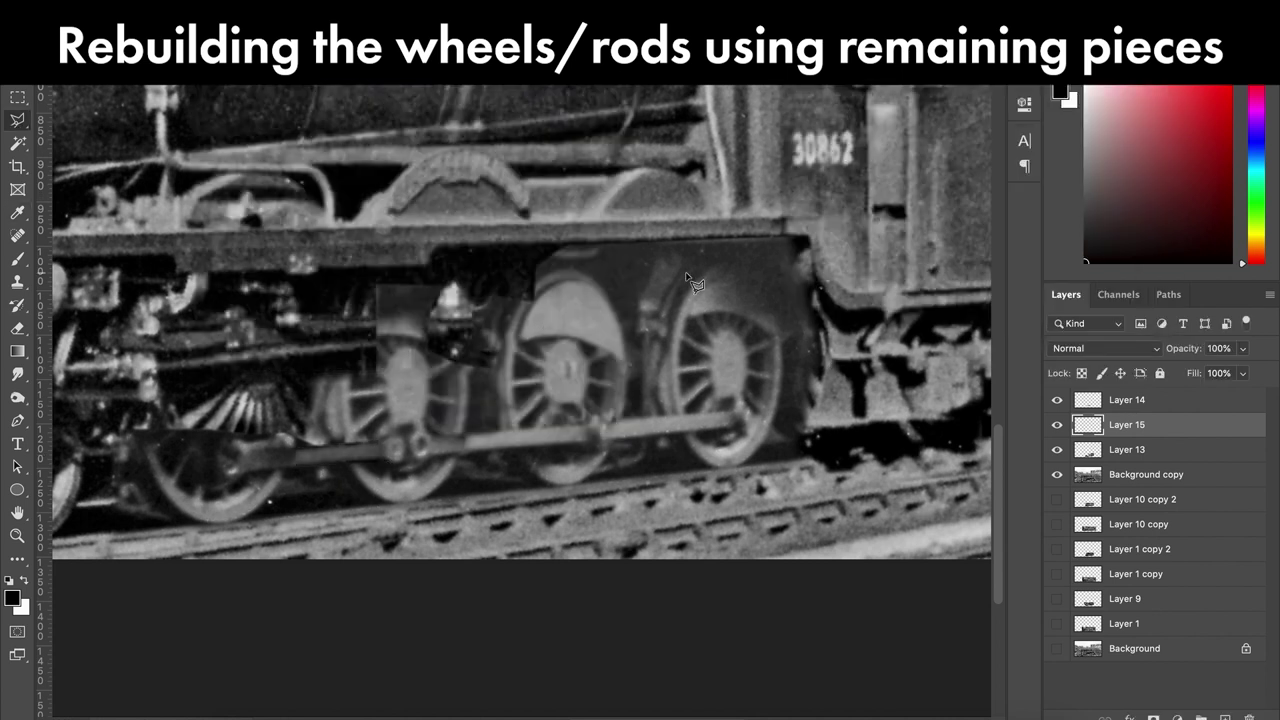
pyautogui.hotkey('ctrl', 'j')
# Step: Copy a piece near the middle wheel and adjust it with Levels
pyautogui.click(502, 310)
pyautogui.click(557, 309)
pyautogui.click(557, 326)
pyautogui.doubleClick(498, 352)
pyautogui.hotkey('ctrl', 'j')
pyautogui.hotkey('ctrl', 'l')
pyautogui.press('Return')
# Step: Move the piece above the wheel, bring it to the top, and reshape it to fit the arch
pyautogui.moveTo(530, 330); pyautogui.dragTo(478, 274)
pyautogui.hotkey('ctrl', 'shift', ']')
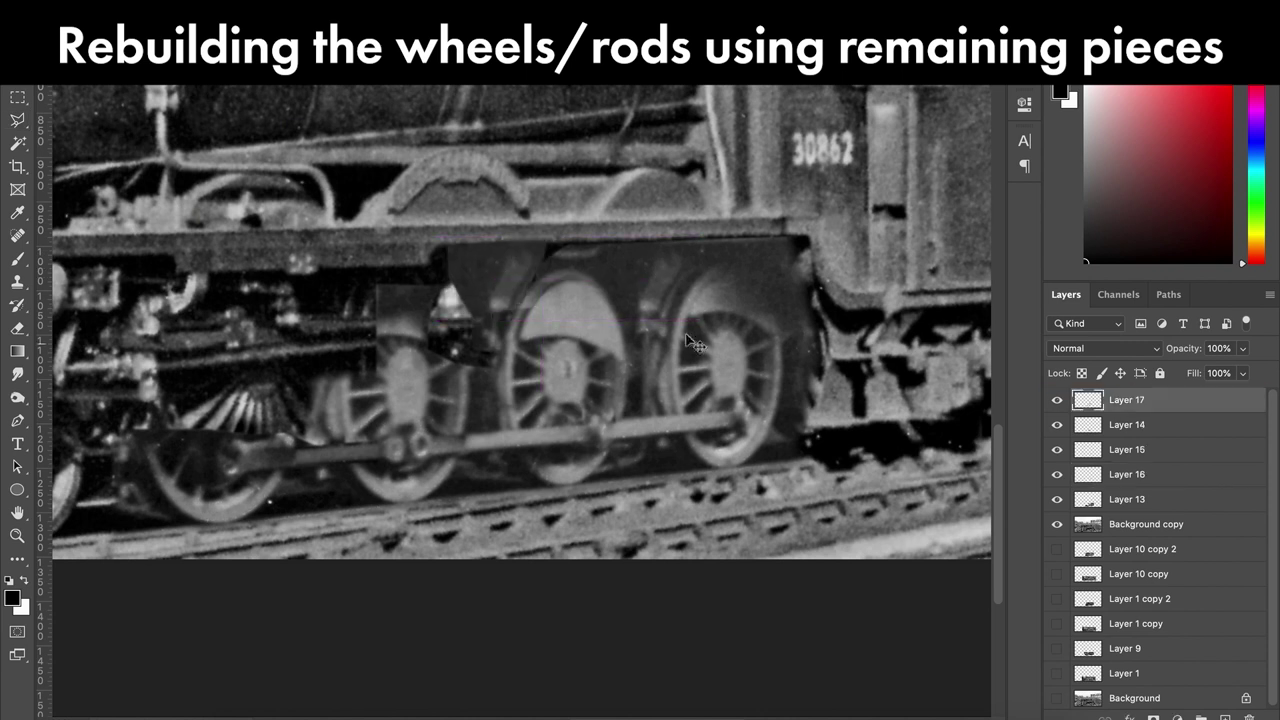
pyautogui.hotkey('ctrl', 't')
pyautogui.moveTo(560, 255); pyautogui.dragTo(551, 280)
pyautogui.press('Return')
# Step: Copy an arch piece and merge the arch pieces into one layer
pyautogui.press('l')
pyautogui.click(450, 223)
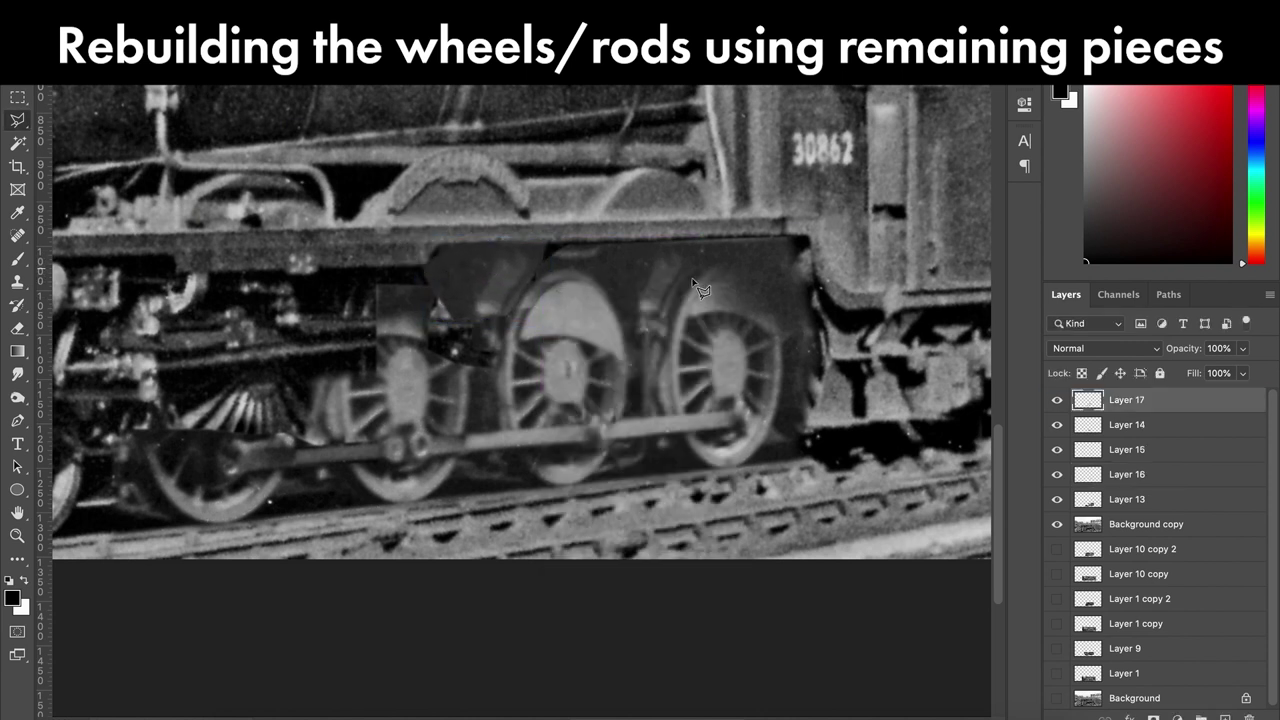
pyautogui.hotkey('ctrl', 'j')
pyautogui.keyDown('shift'); pyautogui.click(1127, 499); pyautogui.keyUp('shift')
pyautogui.hotkey('ctrl', 'e')
# Step: Duplicate wheel pieces and move them left onto the front wheel
pyautogui.hotkey('ctrl', 'j')
pyautogui.moveTo(605, 355); pyautogui.dragTo(465, 343)
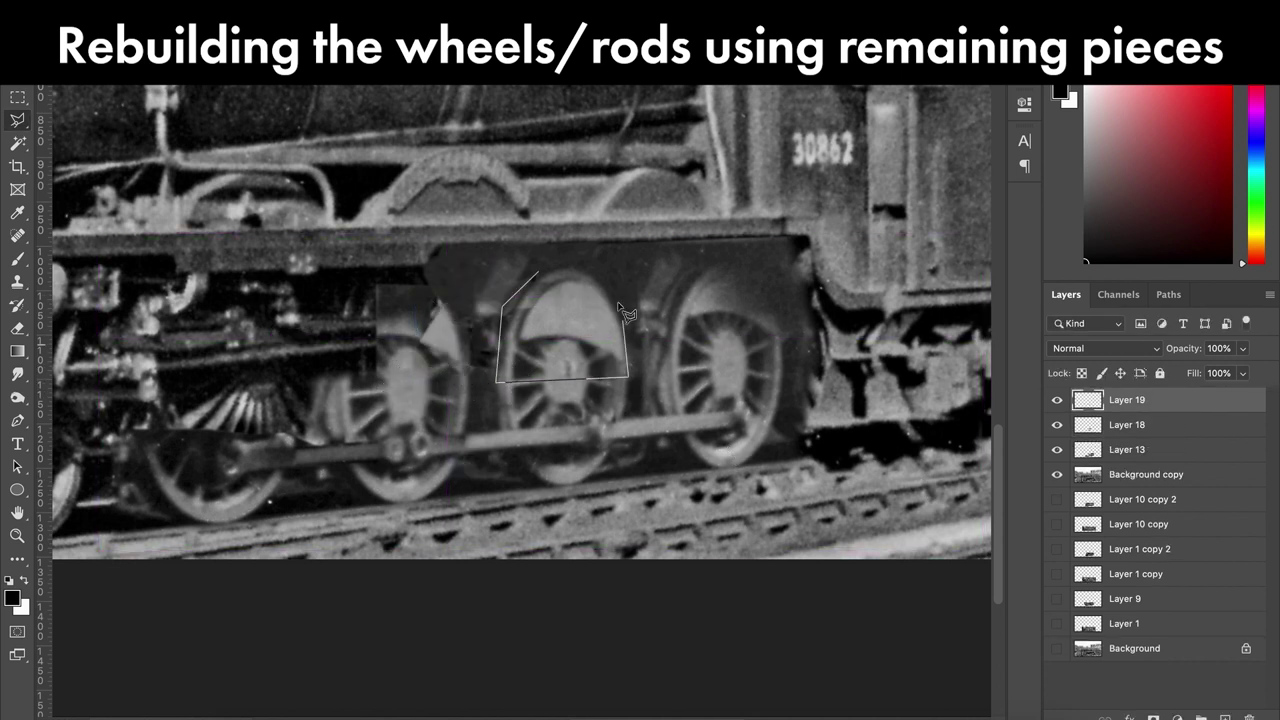
pyautogui.hotkey('ctrl', 'j')
pyautogui.moveTo(625, 313); pyautogui.dragTo(447, 344)
pyautogui.hotkey('ctrl', 't')
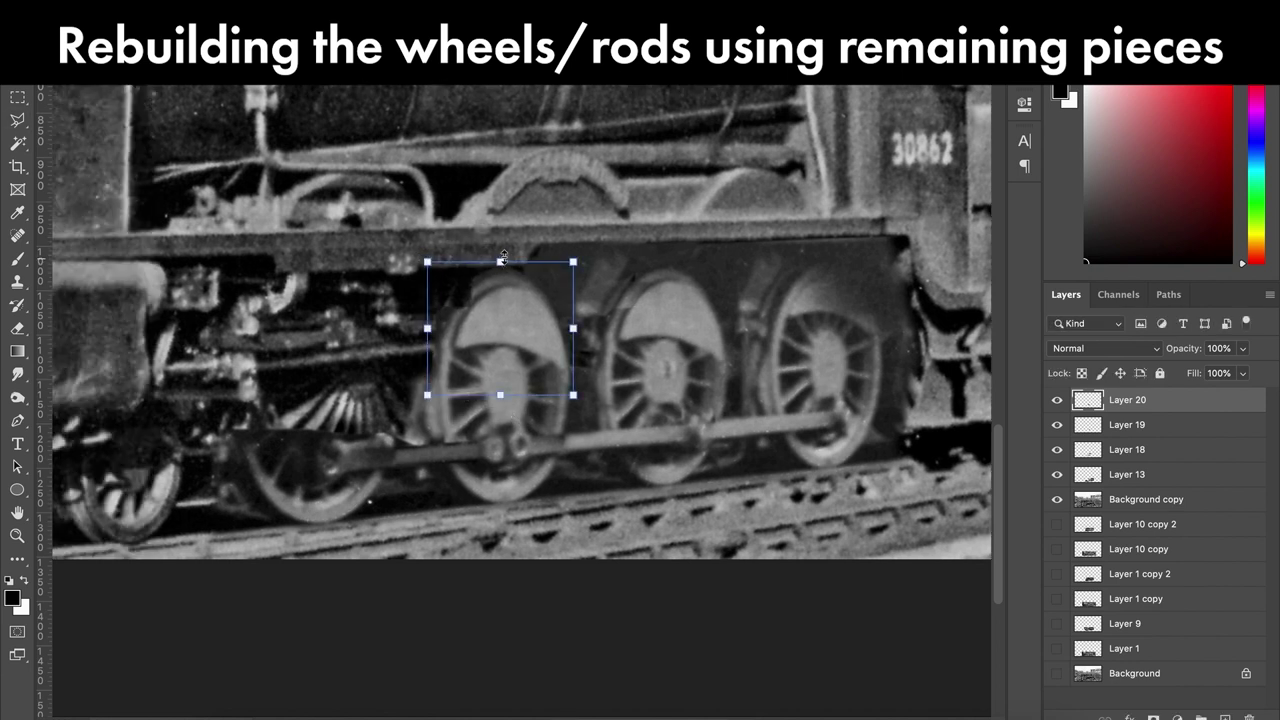
# Step: Merge the wheel layers, then copy a piece 177 px left and fit it over the front wheel
pyautogui.keyDown('shift'); pyautogui.click(1127, 474); pyautogui.keyUp('shift')
pyautogui.rightClick(1127, 474)
pyautogui.hotkey('ctrl', 'e')
pyautogui.hotkey('ctrl', 'j')
pyautogui.moveTo(651, 314); pyautogui.dragTo(474, 314)
pyautogui.hotkey('ctrl', 't')
pyautogui.moveTo(443, 271); pyautogui.dragTo(423, 263)
pyautogui.press('Return')
# Step: Merge the wheel layers with the photo layer and check the healing brush settings
pyautogui.press('l')
pyautogui.rightClick(1100, 400)
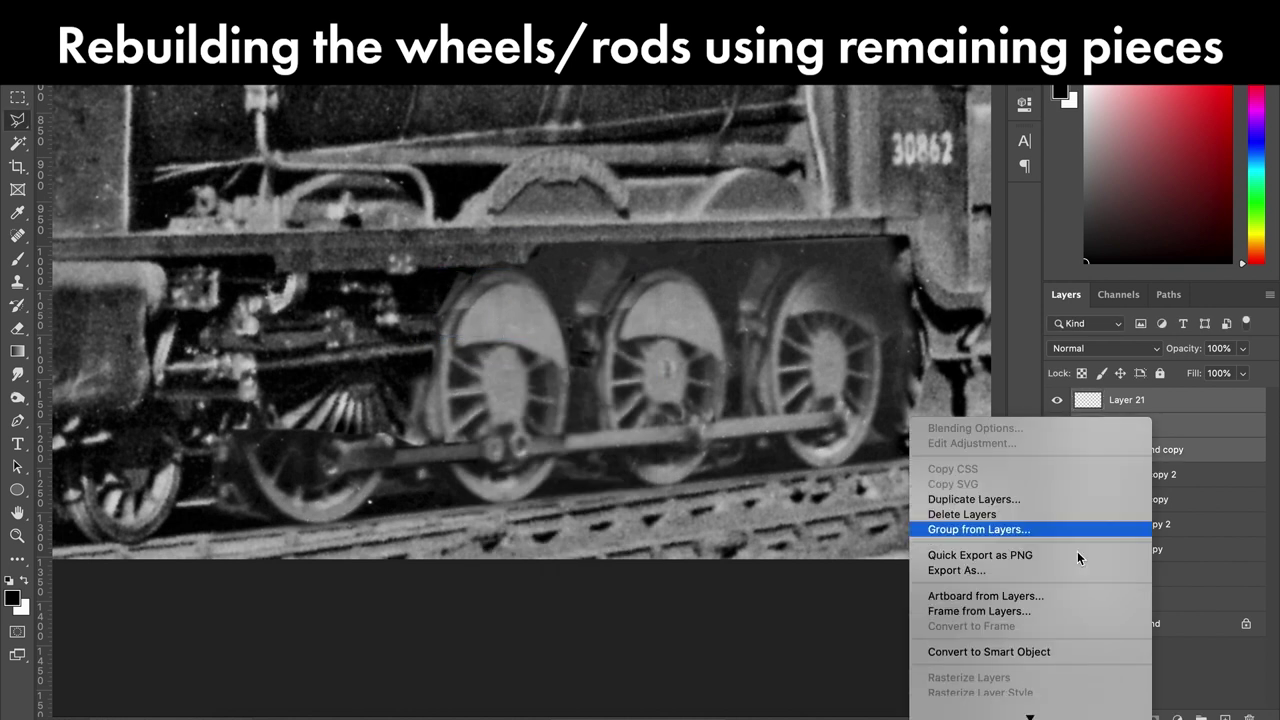
pyautogui.click(1000, 705)
pyautogui.press('j')
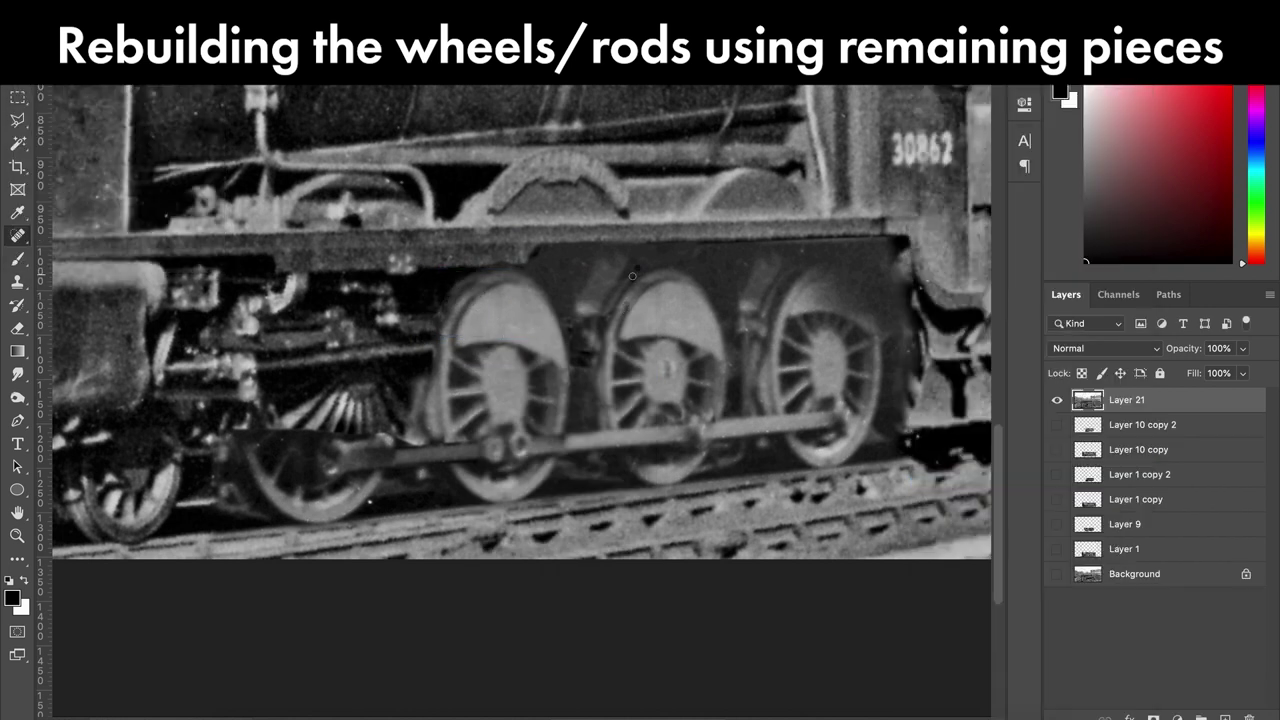
pyautogui.rightClick(594, 334)
pyautogui.press('Escape')
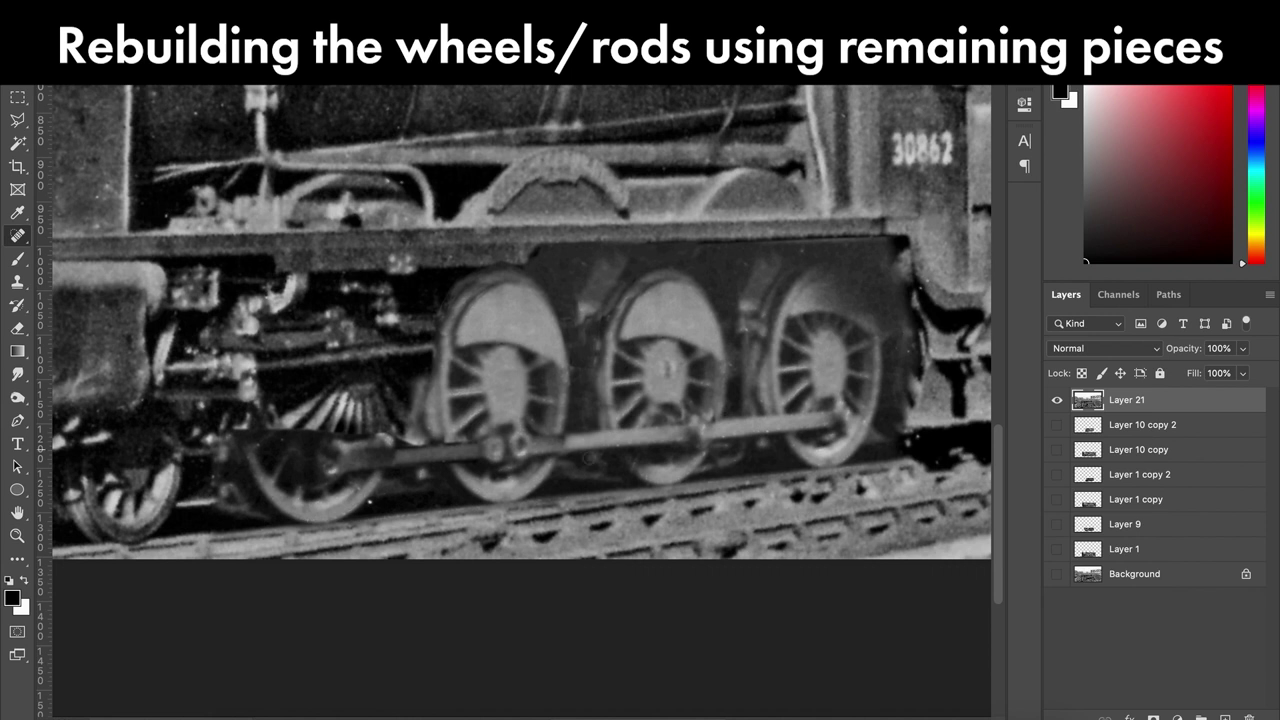
# Step: Copy a spoked wheel to a new layer and place it over the second driving wheel
pyautogui.doubleClick(567, 318)
pyautogui.hotkey('ctrl', 'j')
pyautogui.hotkey('ctrl', 't')
pyautogui.moveTo(500, 360); pyautogui.dragTo(315, 355)
pyautogui.press('Return')
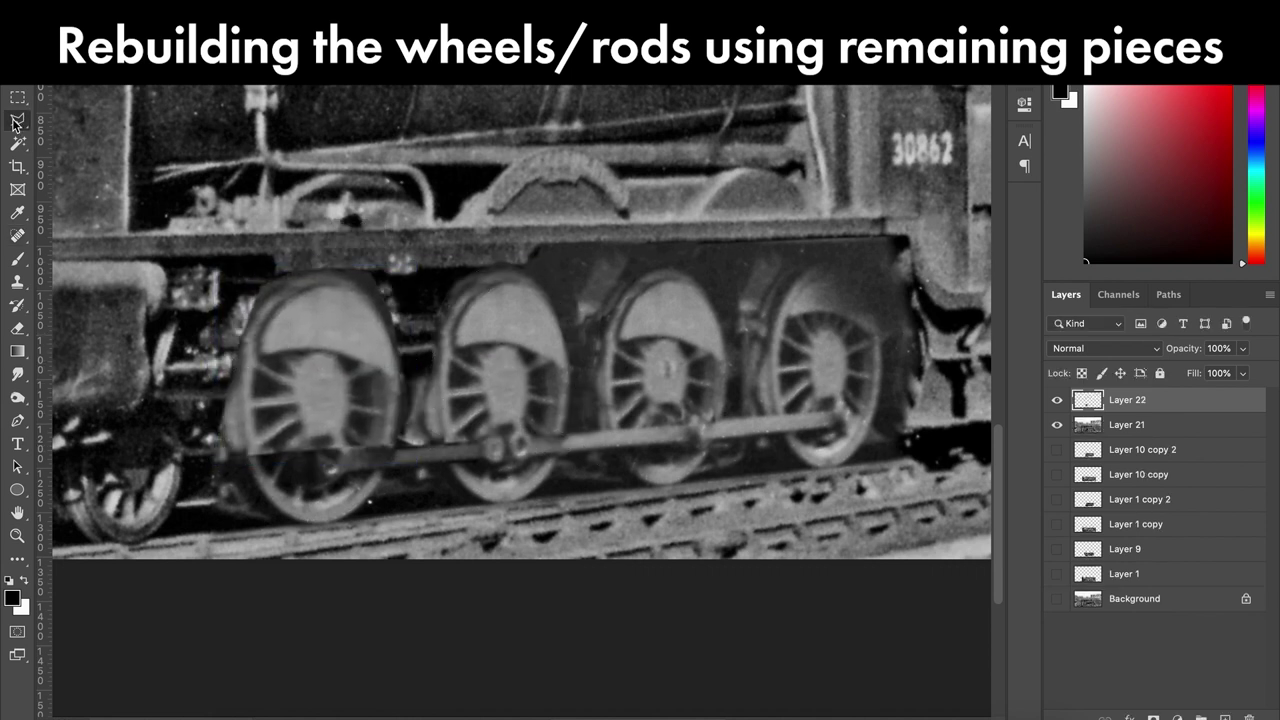
# Step: Darken the copied wheel with Levels, lowering midtones to about 0.77
pyautogui.click(215, 60)
pyautogui.click(470, 60)
pyautogui.moveTo(922, 196); pyautogui.dragTo(943, 198)
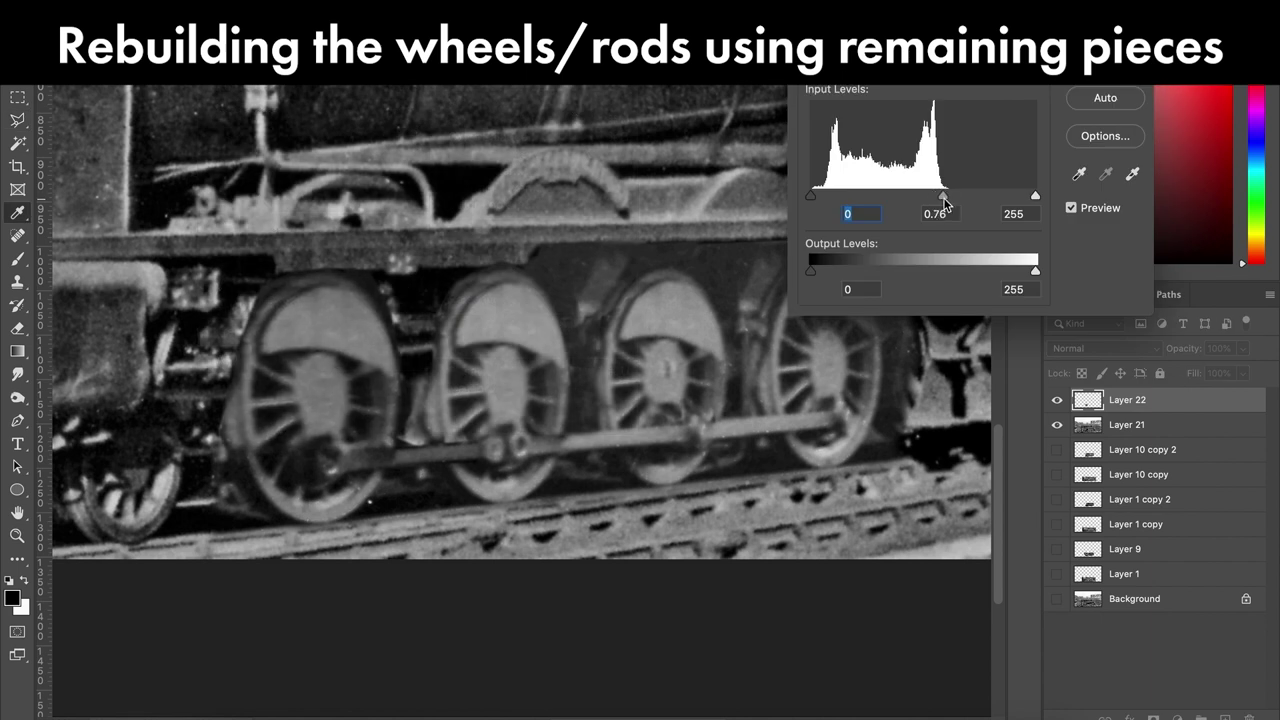
pyautogui.press('Return')
pyautogui.press('l')
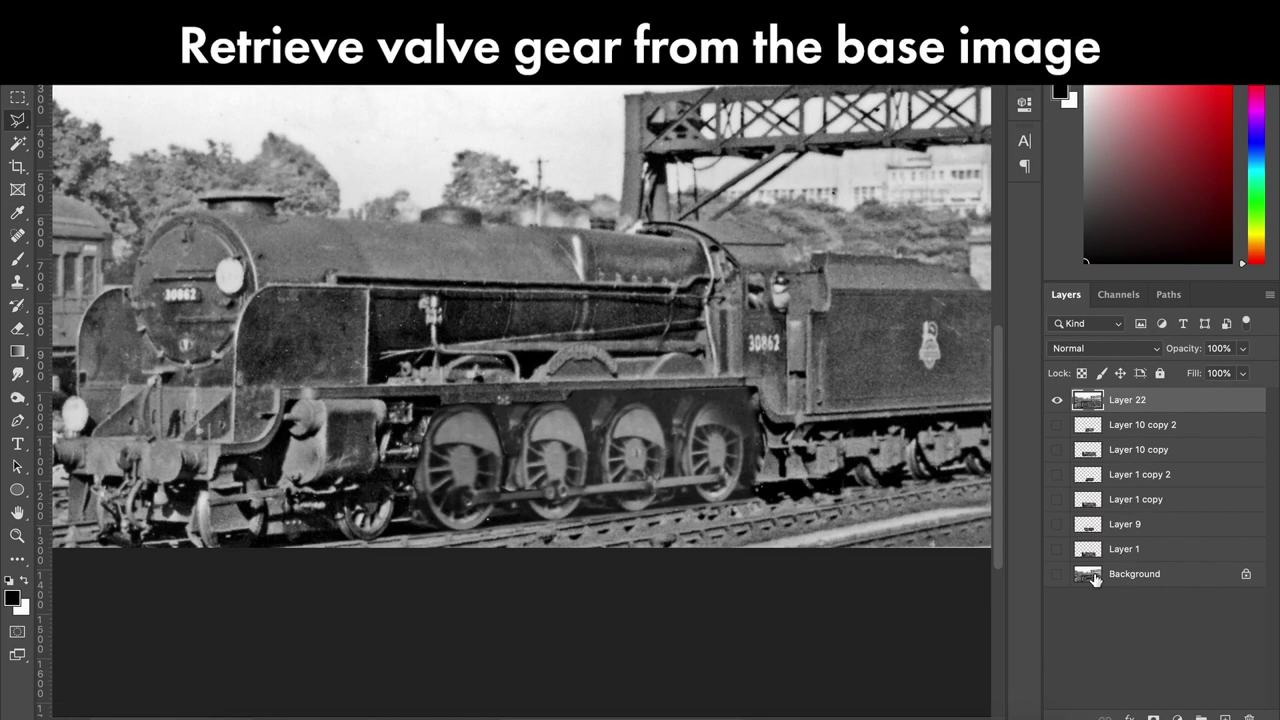
# Step: Copy the original valve gear from the Background onto a new layer above the wheels
pyautogui.keyDown('alt'); pyautogui.click(1057, 574); pyautogui.keyUp('alt')
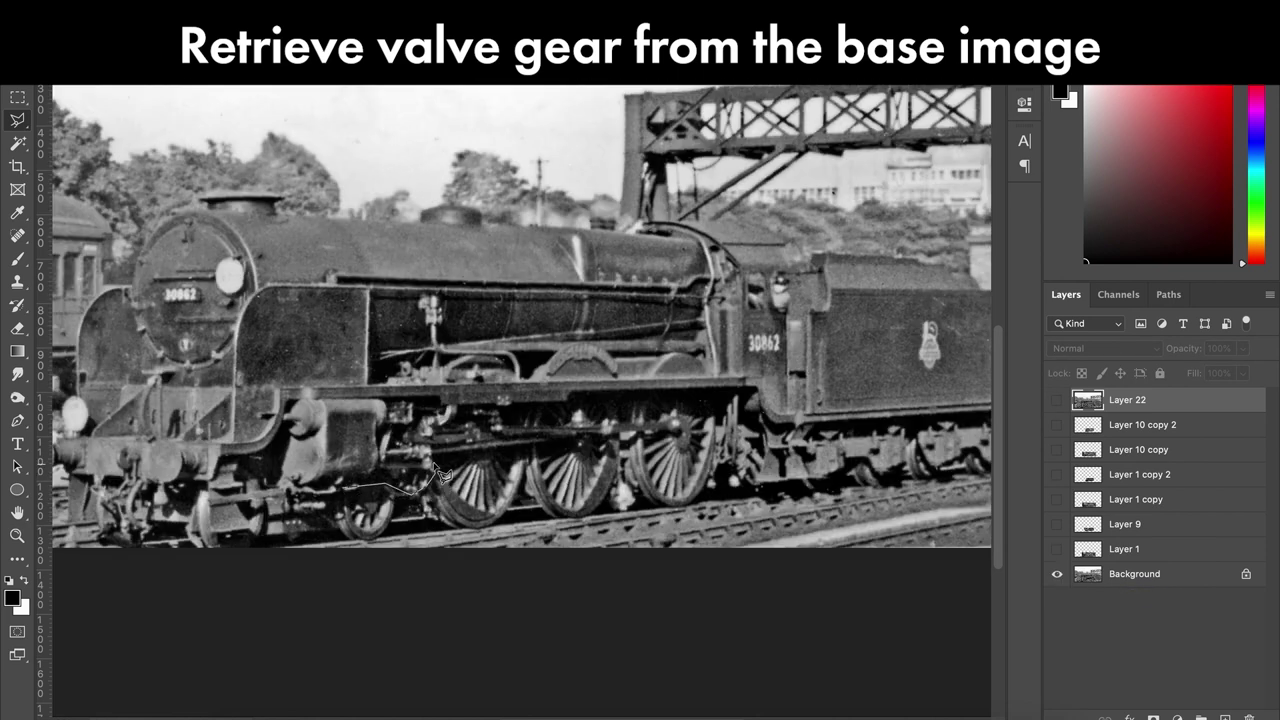
pyautogui.hotkey('alt', ',')
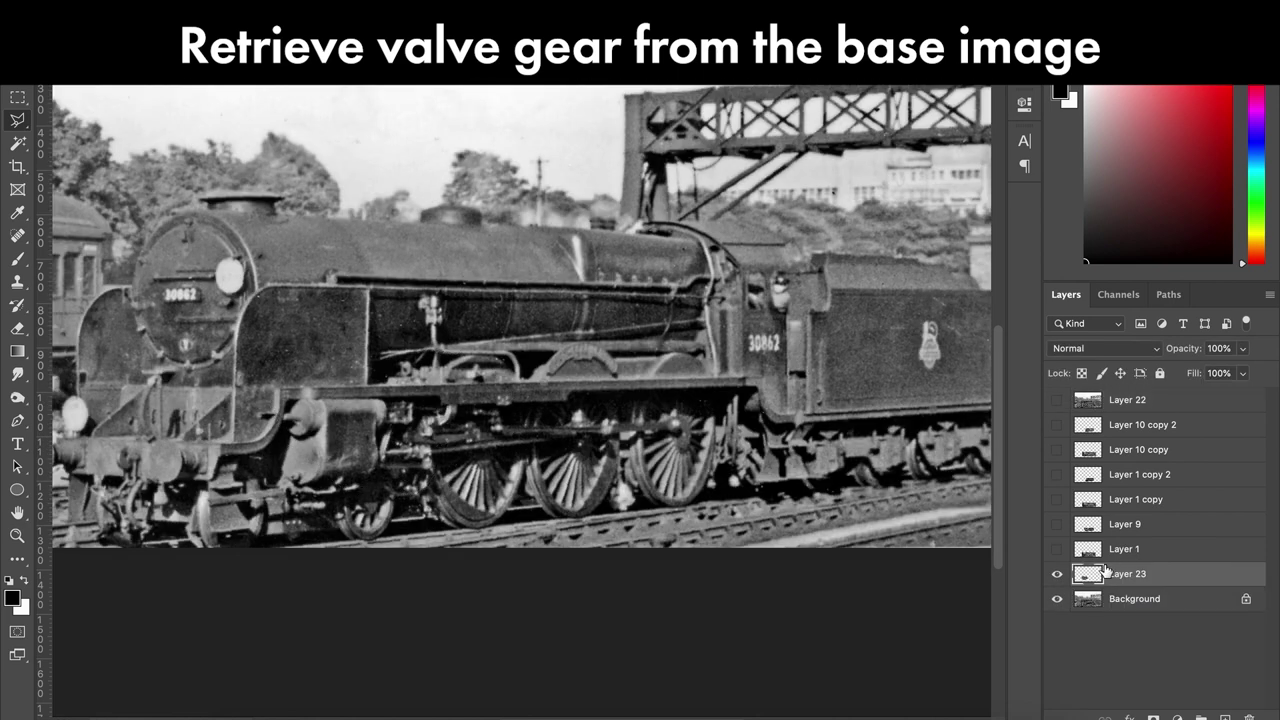
pyautogui.hotkey('ctrl', 'c')
pyautogui.hotkey('alt', '.')
pyautogui.hotkey('ctrl', 'shift', 'v')
# Step: On Layer 22, lasso-select the rebuilt wheels and rods
pyautogui.click(1115, 432)
pyautogui.click(408, 460)
pyautogui.click(410, 527)
pyautogui.click(748, 497)
pyautogui.click(752, 388)
pyautogui.doubleClick(660, 388)
pyautogui.click(397, 458)
pyautogui.click(417, 530)
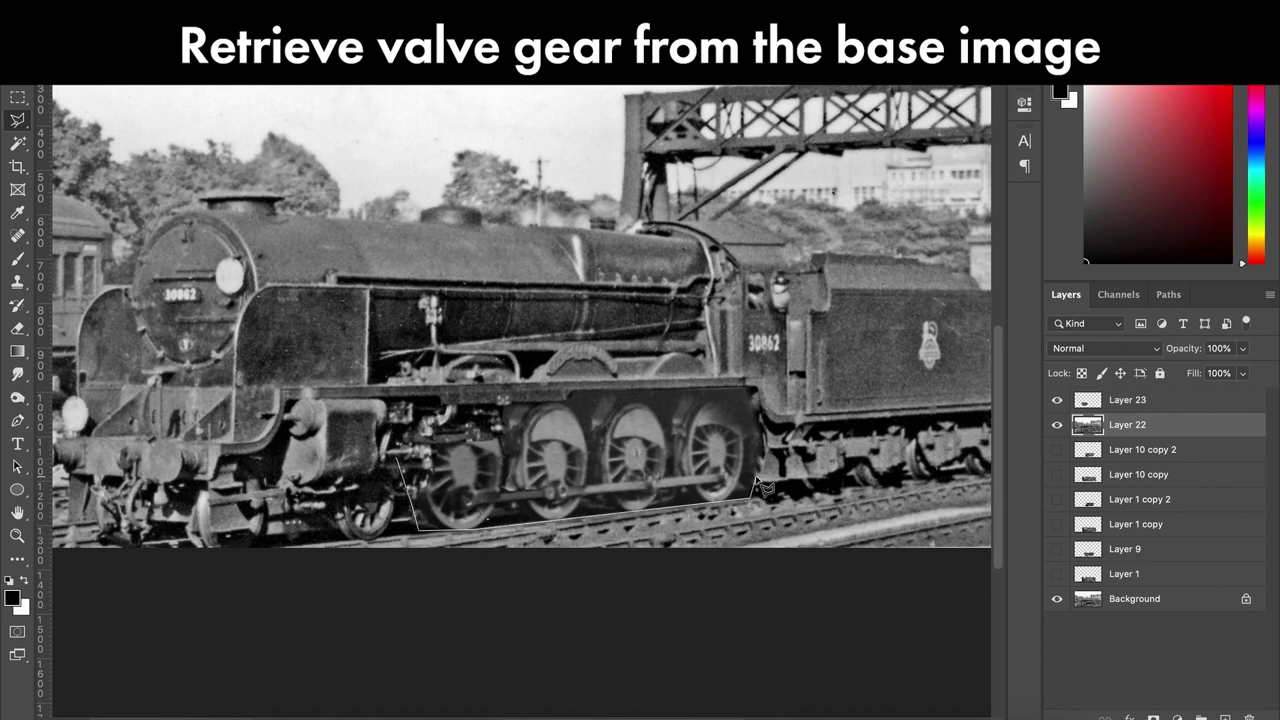
pyautogui.doubleClick(572, 393)
# Step: Darken the Layer 22 wheels with a Levels midtone near 0.68–0.83, then add empty Layer 24
pyautogui.hotkey('ctrl', 'l')
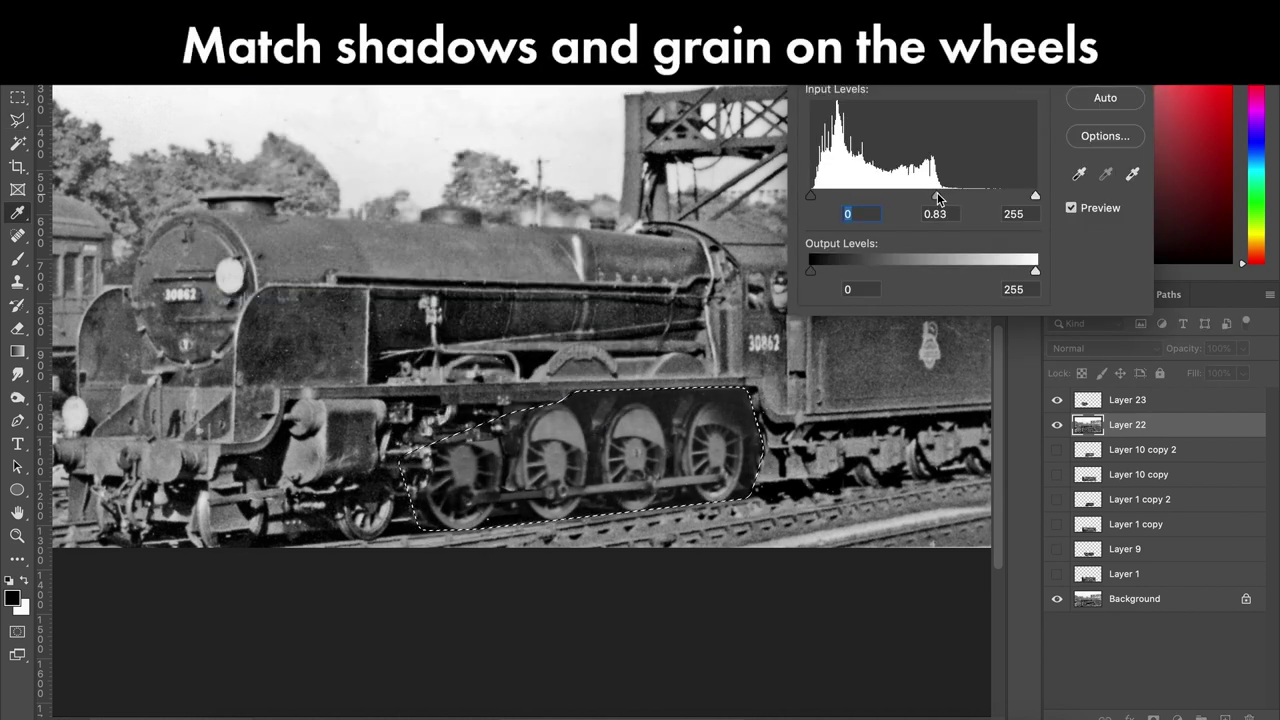
pyautogui.moveTo(922, 196); pyautogui.dragTo(952, 200)
pyautogui.press('Return')
pyautogui.hotkey('ctrl', 'd')
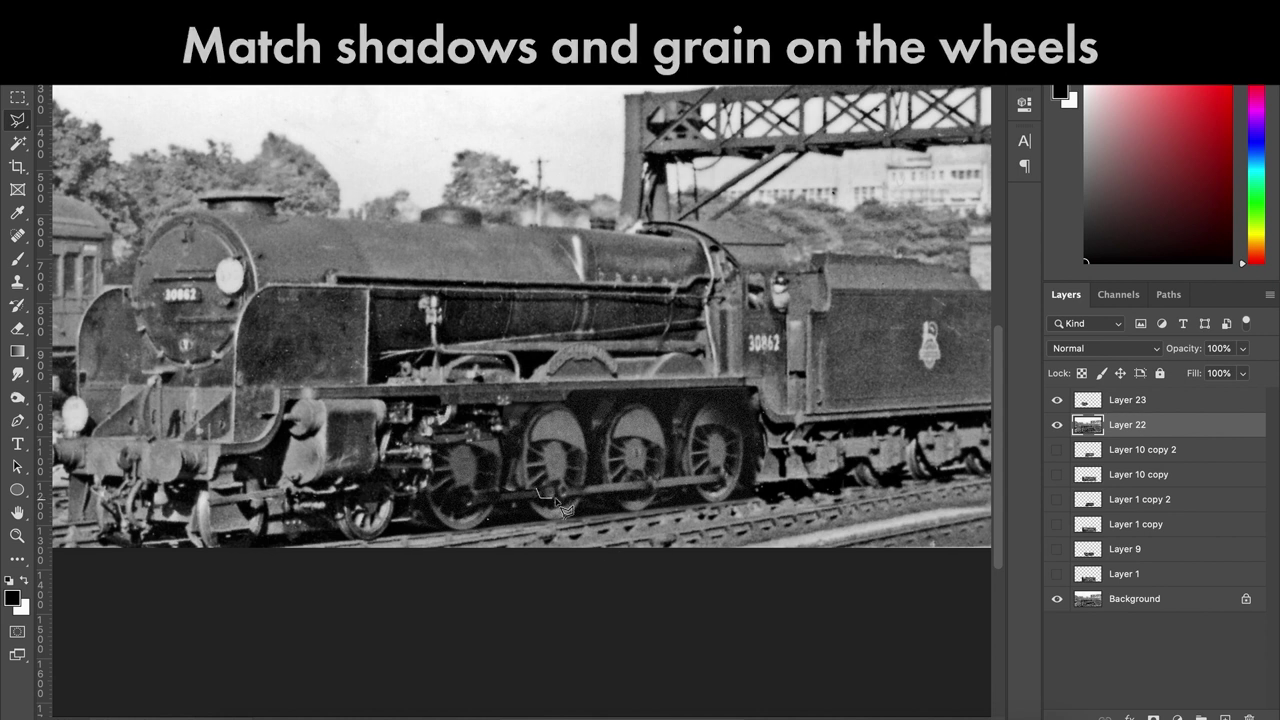
pyautogui.hotkey('ctrl', 'shift', 'alt', 'n')
# Step: Move Layer 10 copy 2 to the top and rotate the connecting rod toward the second axle
pyautogui.press('v')
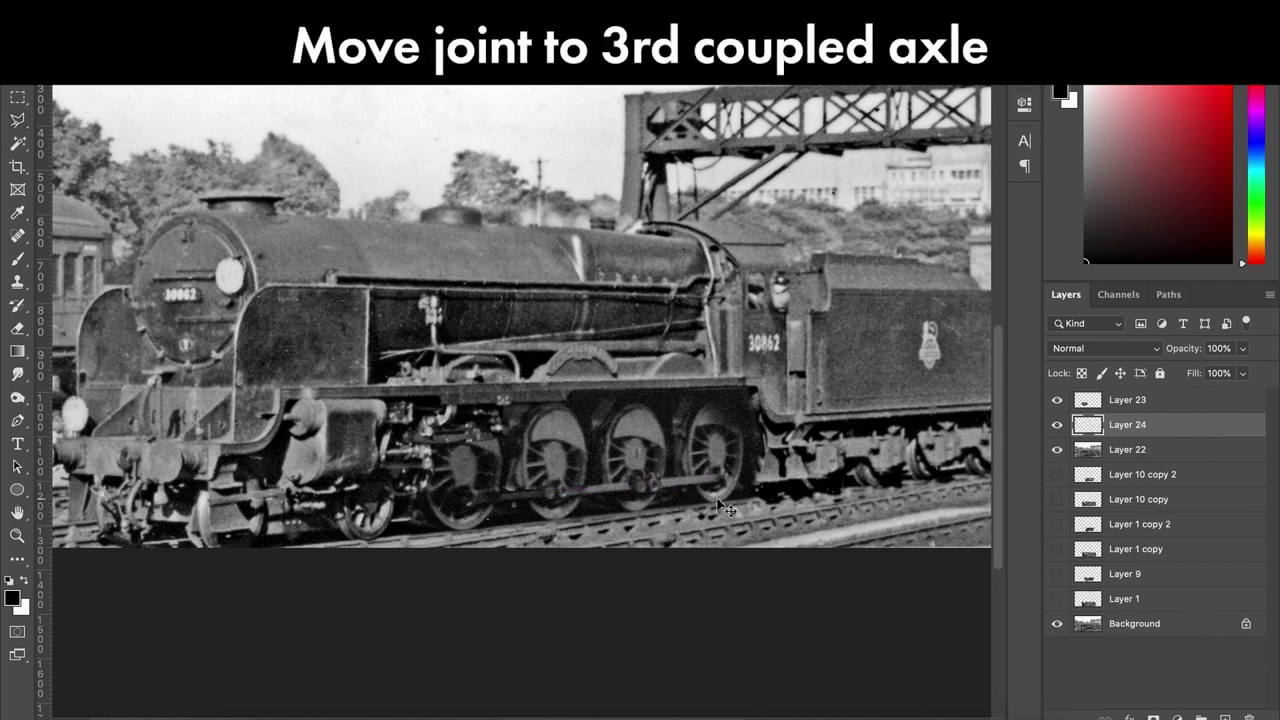
pyautogui.moveTo(1126, 468); pyautogui.dragTo(1100, 400)
pyautogui.click(1057, 400)
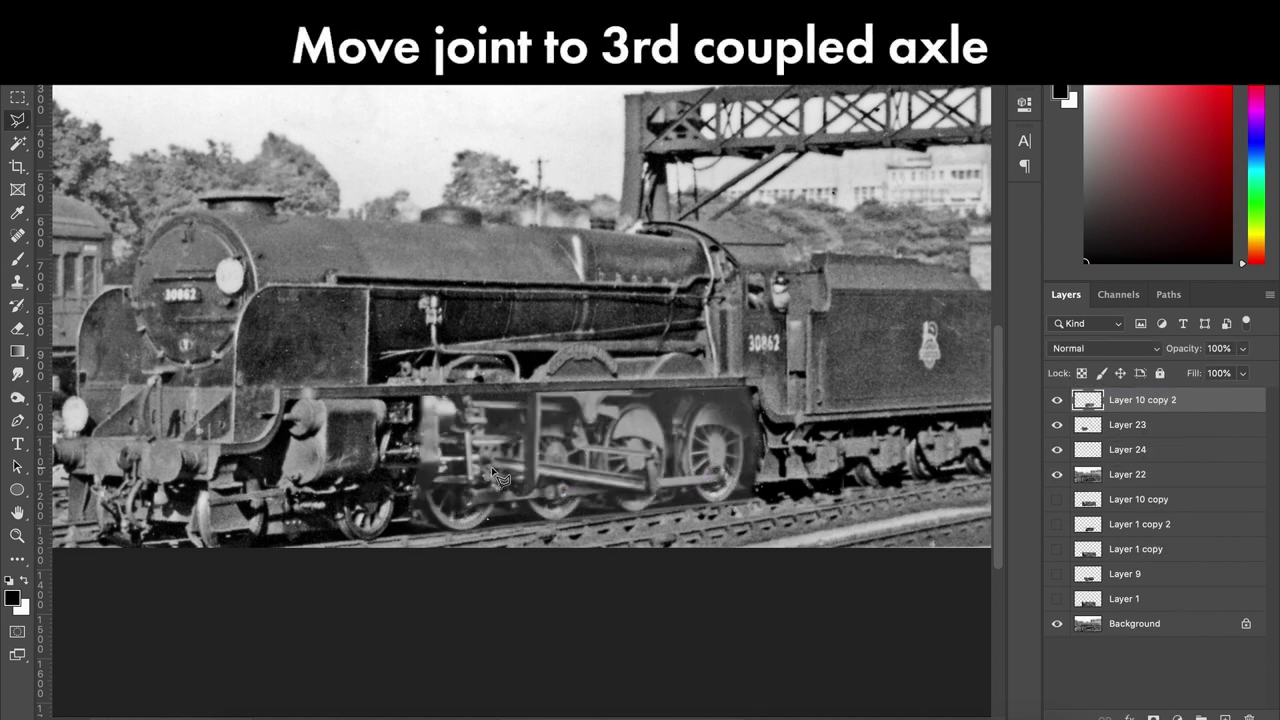
pyautogui.hotkey('ctrl', 'shift', 'alt', 'n')
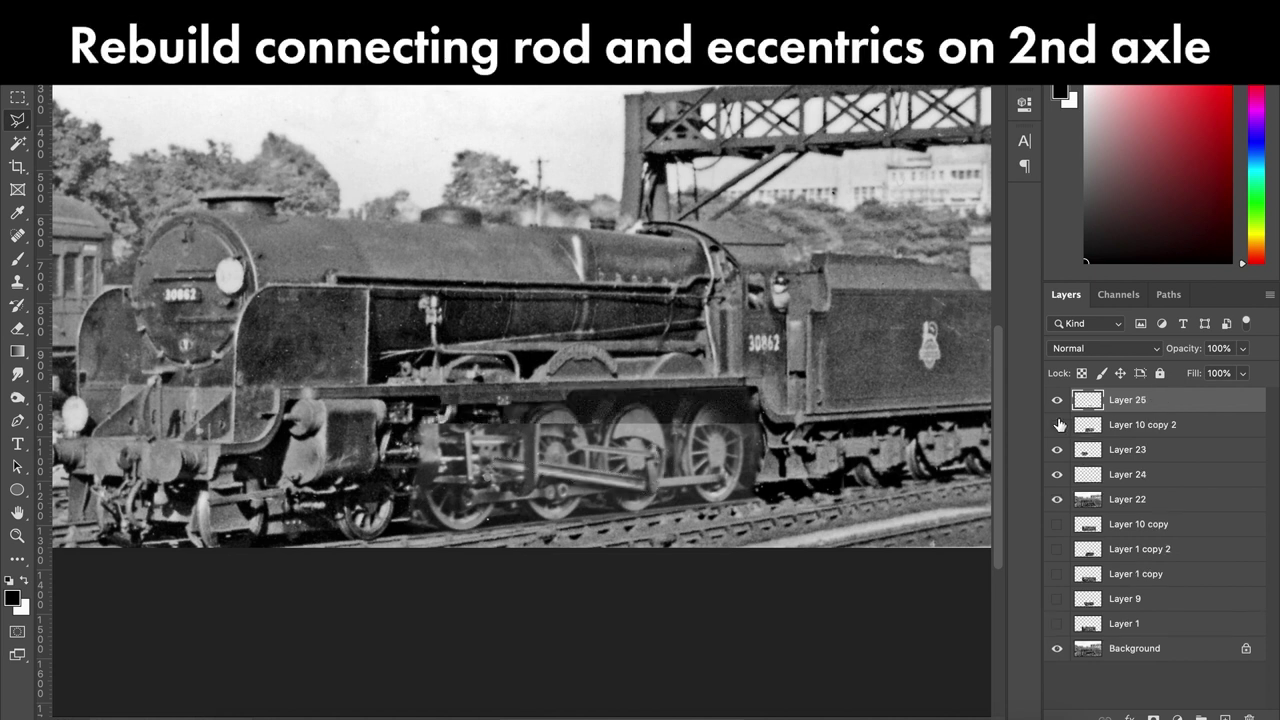
pyautogui.click(1059, 425)
pyautogui.hotkey('ctrl', 't')
pyautogui.moveTo(600, 512); pyautogui.dragTo(636, 494)
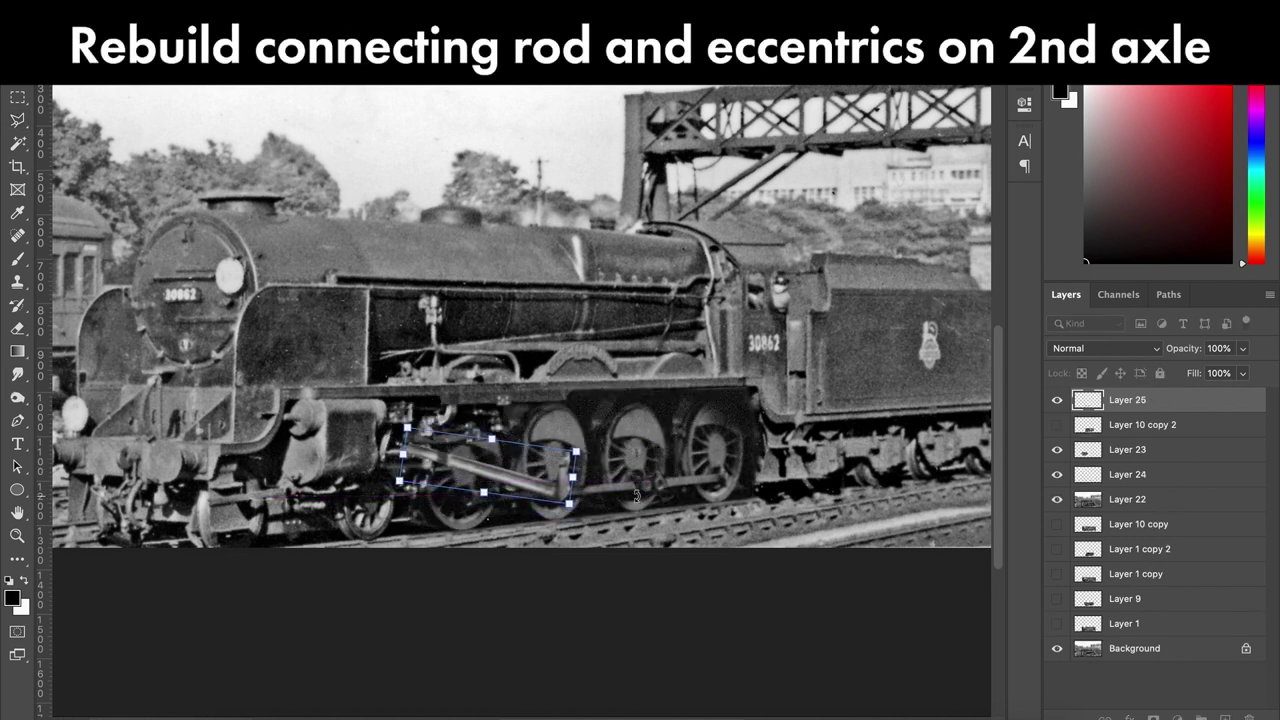
pyautogui.press('Return')
pyautogui.press('l')
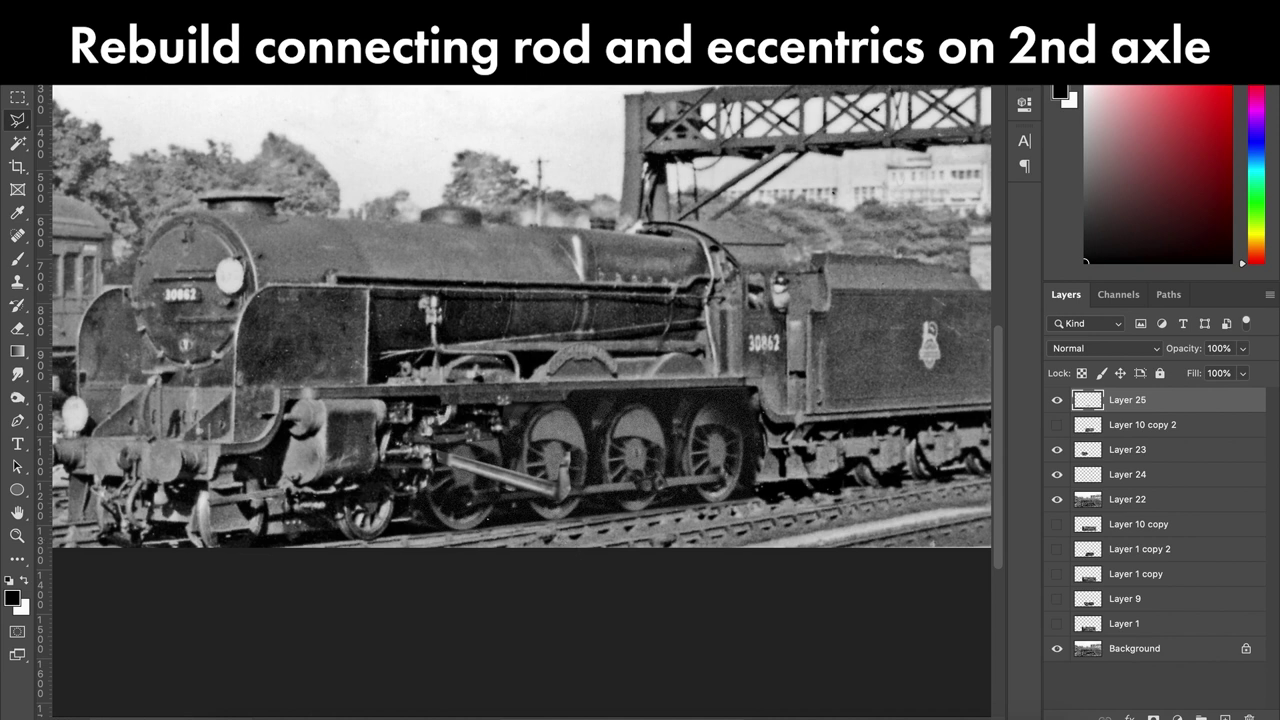
pyautogui.hotkey('ctrl', 'l')
pyautogui.press('Return')
# Step: Copy the spare rod from Layer 10 copy 2 onto Layer 26 and rotate it into place
pyautogui.click(1057, 425)
pyautogui.click(1057, 400)
pyautogui.click(1140, 425)
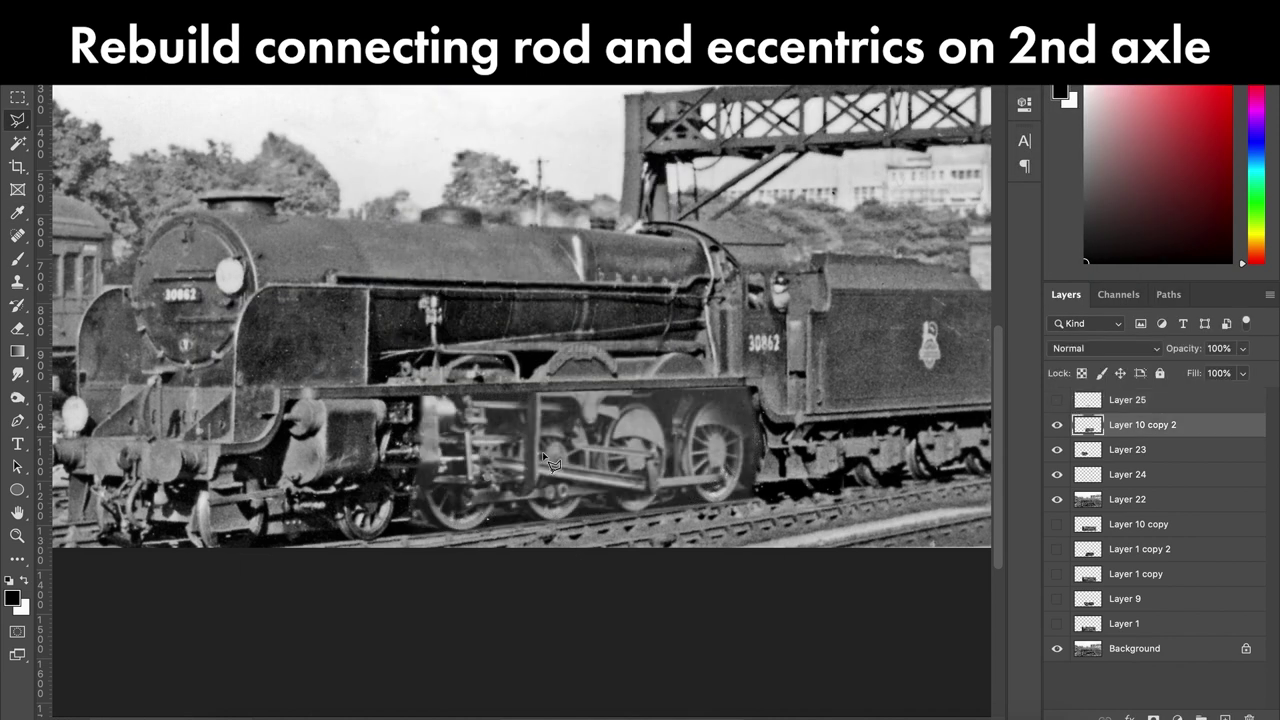
pyautogui.click(1057, 400)
pyautogui.click(1130, 400)
pyautogui.hotkey('ctrl', 'j')
pyautogui.hotkey('ctrl', 't')
pyautogui.moveTo(613, 450)
pyautogui.mouseDown()
pyautogui.moveTo(525, 445)
pyautogui.moveTo(727, 393)
pyautogui.mouseUp()
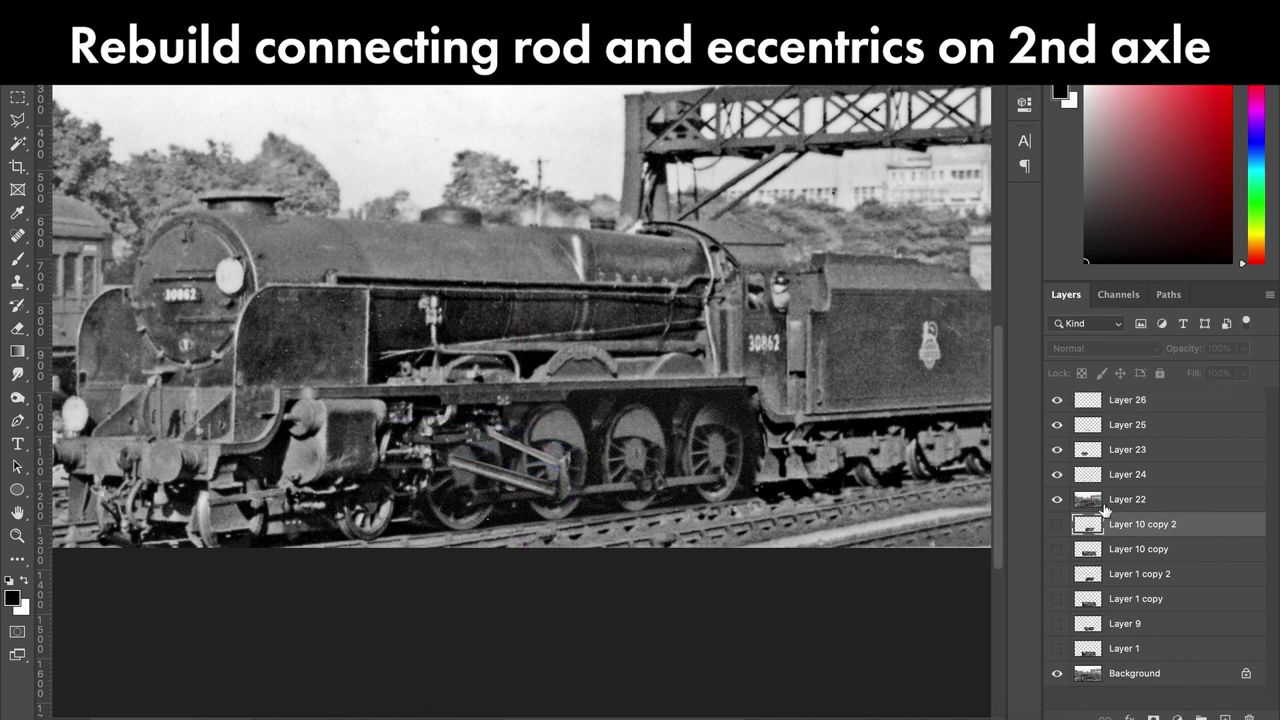
pyautogui.click(1130, 400)
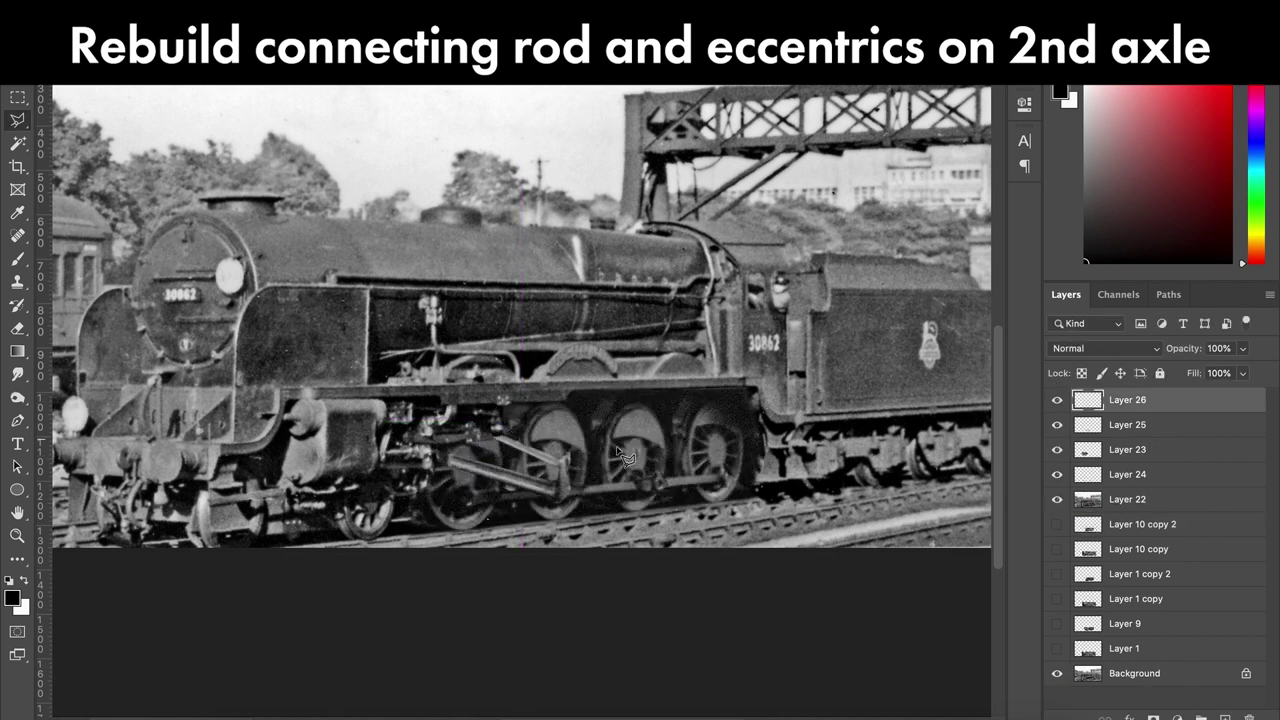
pyautogui.hotkey('ctrl', 'l')
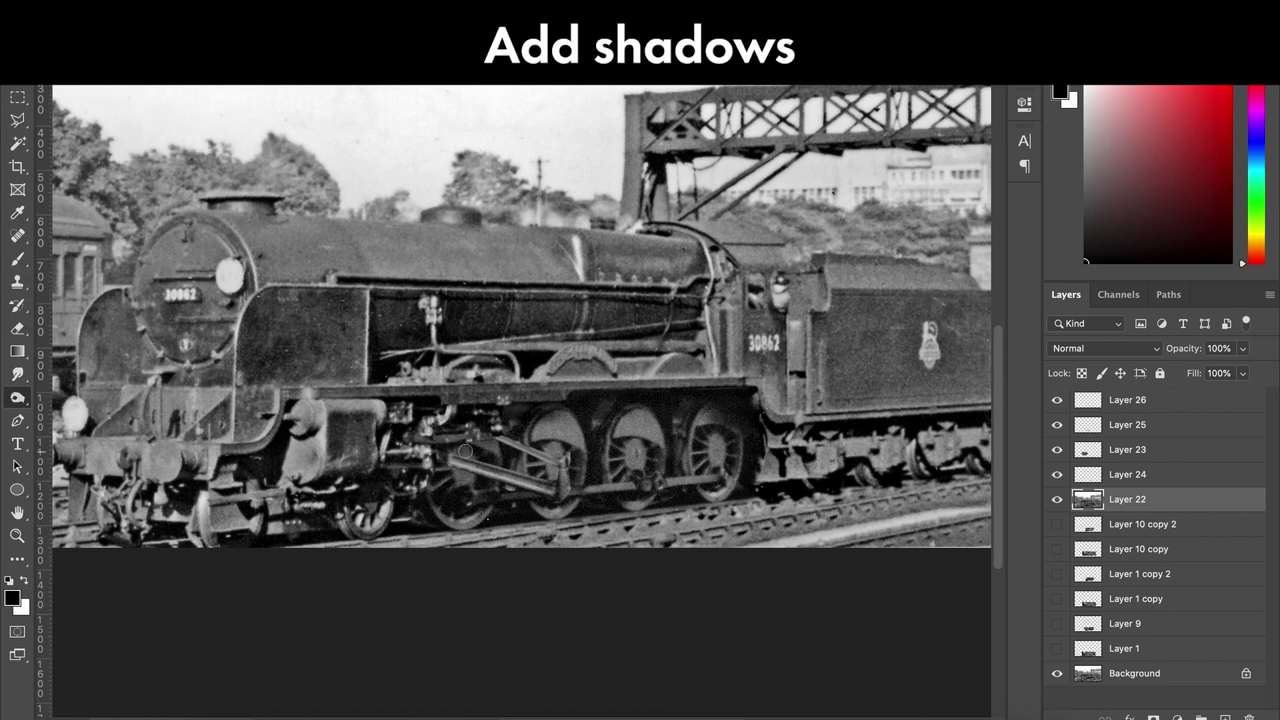
# Step: Step back down to Layer 22 and slide a copied patch across the splasher
pyautogui.hotkey('alt', ']')
pyautogui.hotkey('alt', ']')
pyautogui.hotkey('alt', ']')
pyautogui.hotkey('alt', '[')
pyautogui.hotkey('alt', '[')
pyautogui.hotkey('alt', '[')
pyautogui.hotkey('alt', '[')
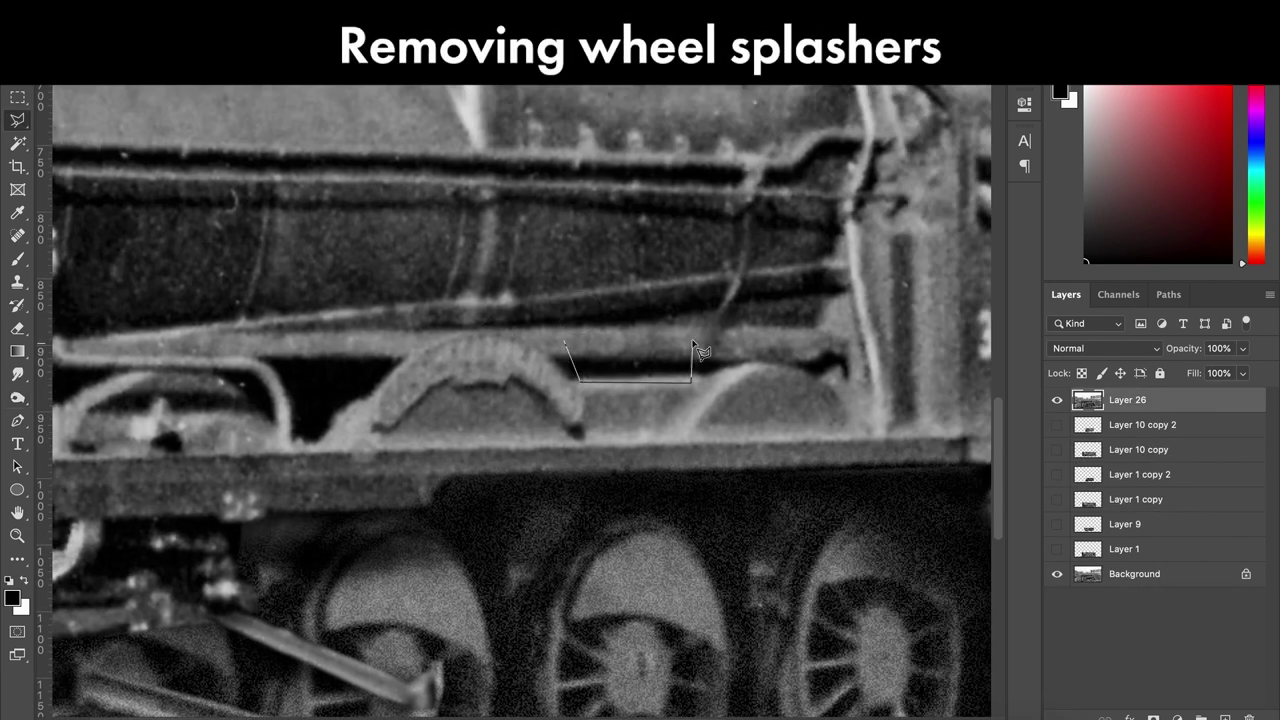
pyautogui.moveTo(700, 358); pyautogui.dragTo(562, 372)
# Step: Merge patches into Layer 28, then copy another running-plate patch over the splasher into Layer 29
pyautogui.rightClick(1127, 399)
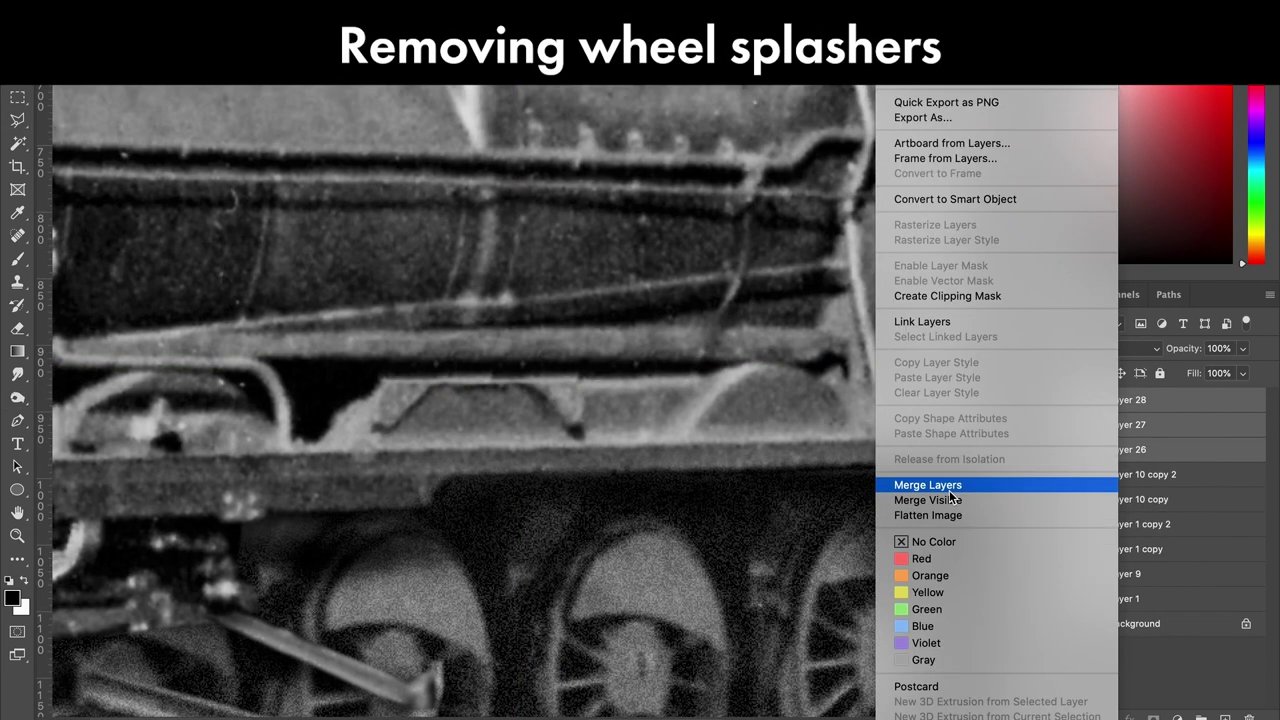
pyautogui.click(949, 488)
pyautogui.press('l')
pyautogui.click(697, 378)
pyautogui.hotkey('ctrl', 'j')
pyautogui.moveTo(704, 390)
pyautogui.mouseDown()
pyautogui.moveTo(382, 390)
pyautogui.moveTo(488, 423)
pyautogui.mouseUp()
pyautogui.rightClick(1127, 399)
pyautogui.click(943, 634)
# Step: Copy a higher running-plate patch and transform it over the left splasher
pyautogui.hotkey('ctrl', 'j')
pyautogui.click(460, 320)
pyautogui.click(447, 362)
pyautogui.click(388, 355)
pyautogui.click(392, 306)
pyautogui.click(592, 380)
pyautogui.hotkey('ctrl', 'j')
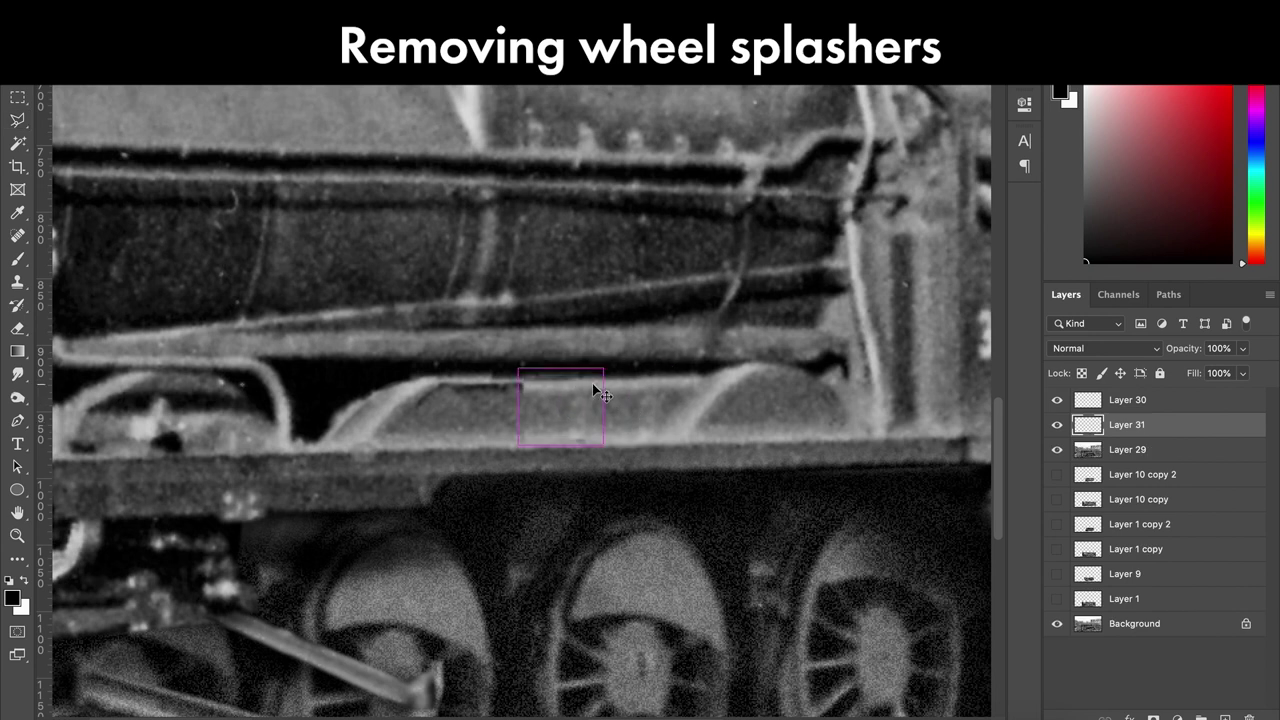
pyautogui.moveTo(632, 410); pyautogui.dragTo(498, 410)
pyautogui.hotkey('ctrl', 't')
pyautogui.rightClick(507, 396)
pyautogui.press('Return')
# Step: Merge the patch copies into Layer 30 and copy a patch 180 px along the running plate
pyautogui.hotkey('ctrl', 'j')
pyautogui.press('l')
pyautogui.rightClick(1150, 449)
pyautogui.click(963, 485)
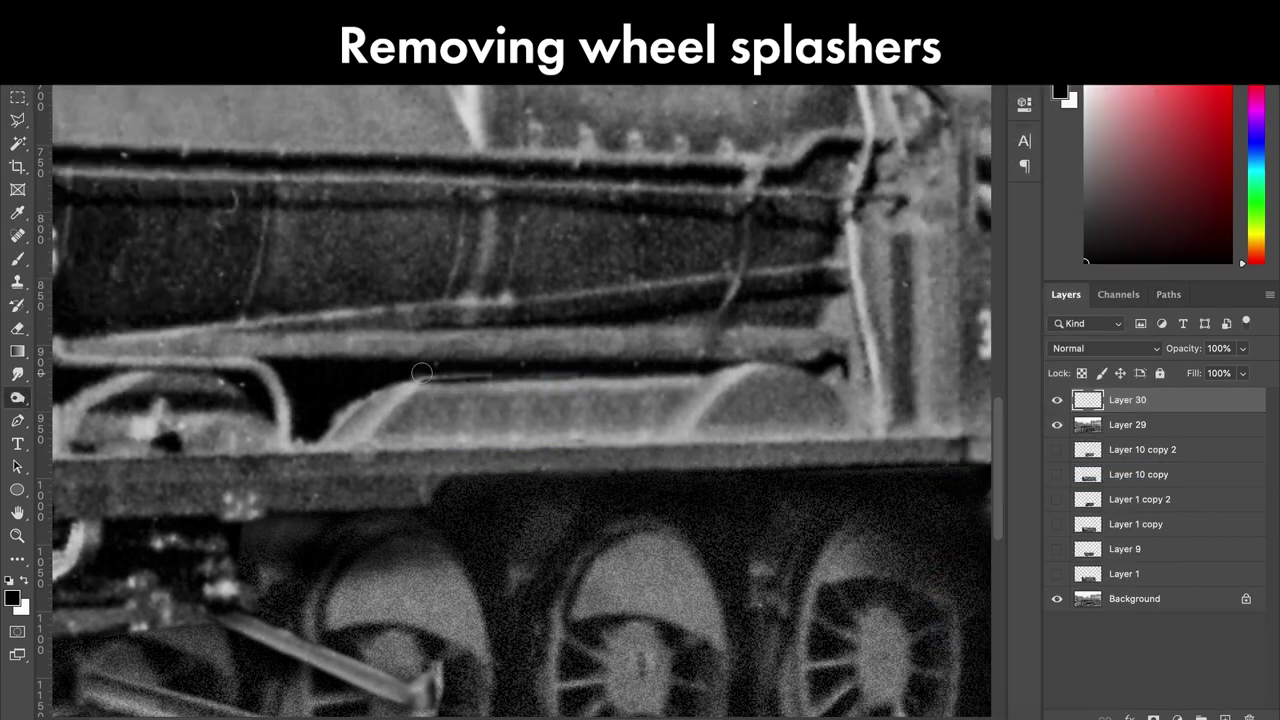
pyautogui.rightClick(1127, 424)
pyautogui.click(1037, 640)
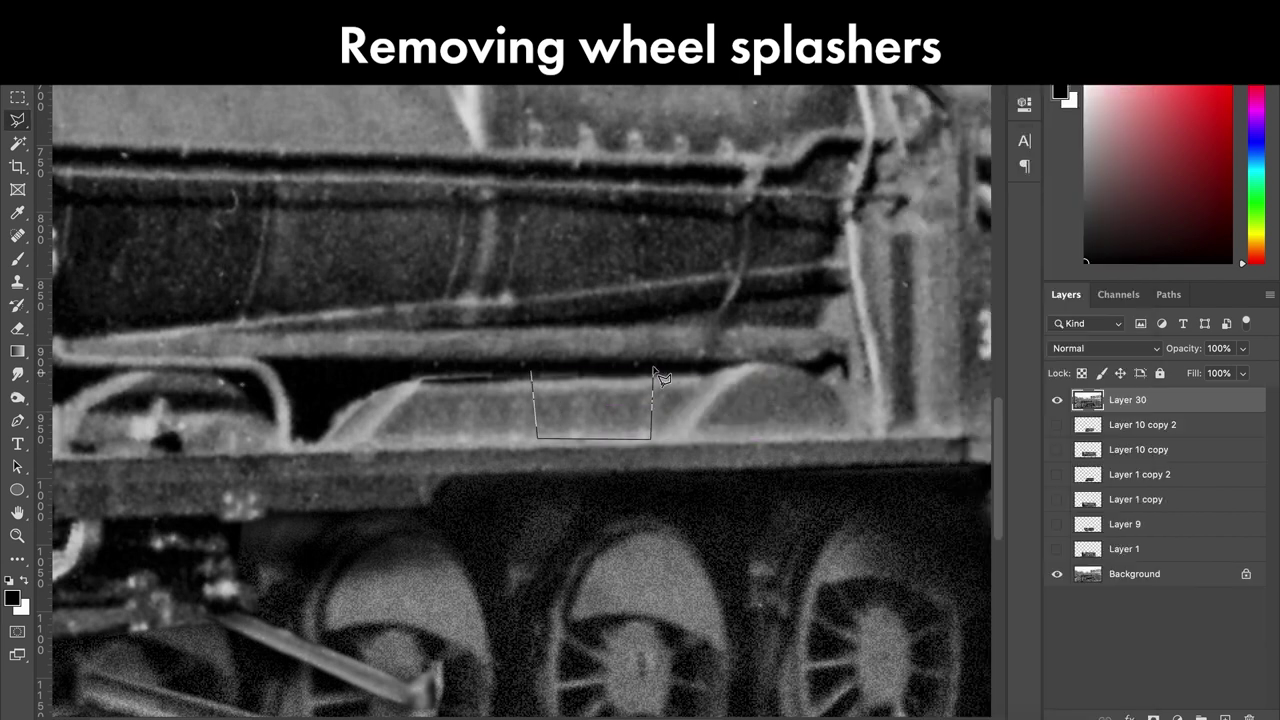
pyautogui.hotkey('ctrl', 'j')
pyautogui.hotkey('ctrl', 'j')
pyautogui.moveTo(565, 405); pyautogui.dragTo(746, 405)
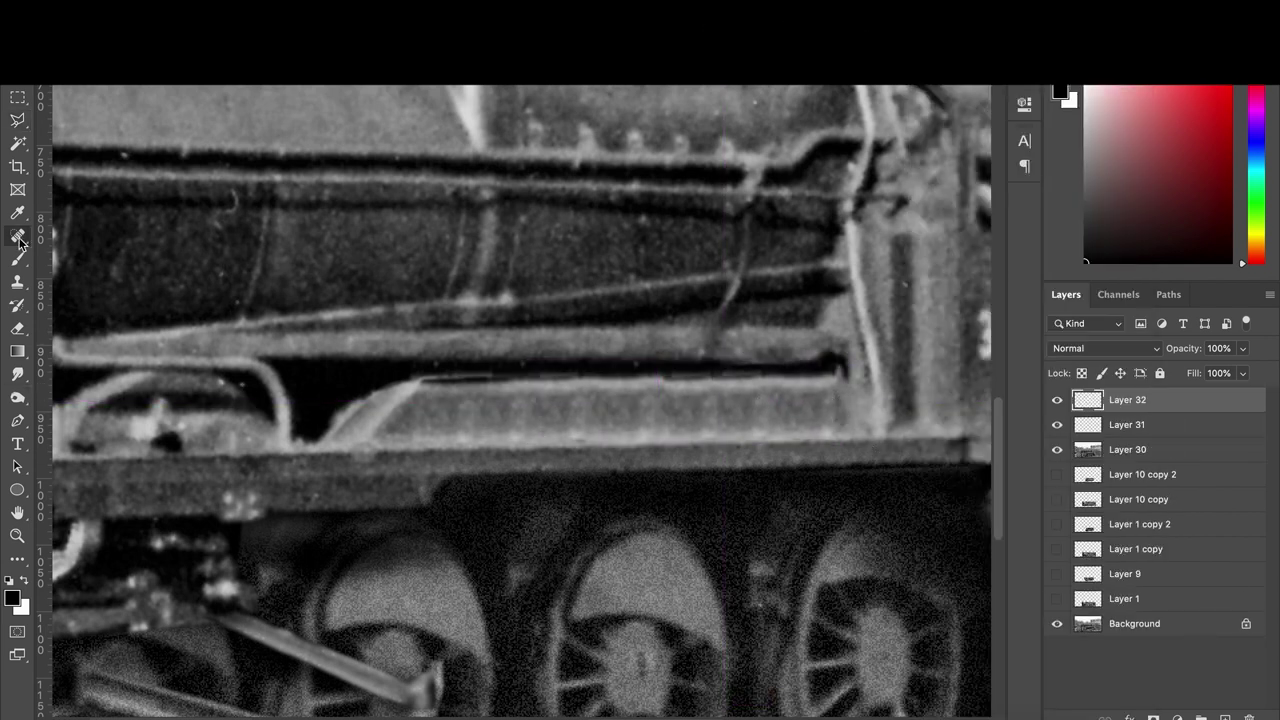
# Step: Outline a thin strip along the running plate and merge the patches into Layer 32
pyautogui.hotkey('alt', '[')
pyautogui.hotkey('alt', '[')
pyautogui.press('l')
pyautogui.click(416, 378)
pyautogui.click(833, 377)
pyautogui.click(833, 365)
pyautogui.doubleClick(420, 366)
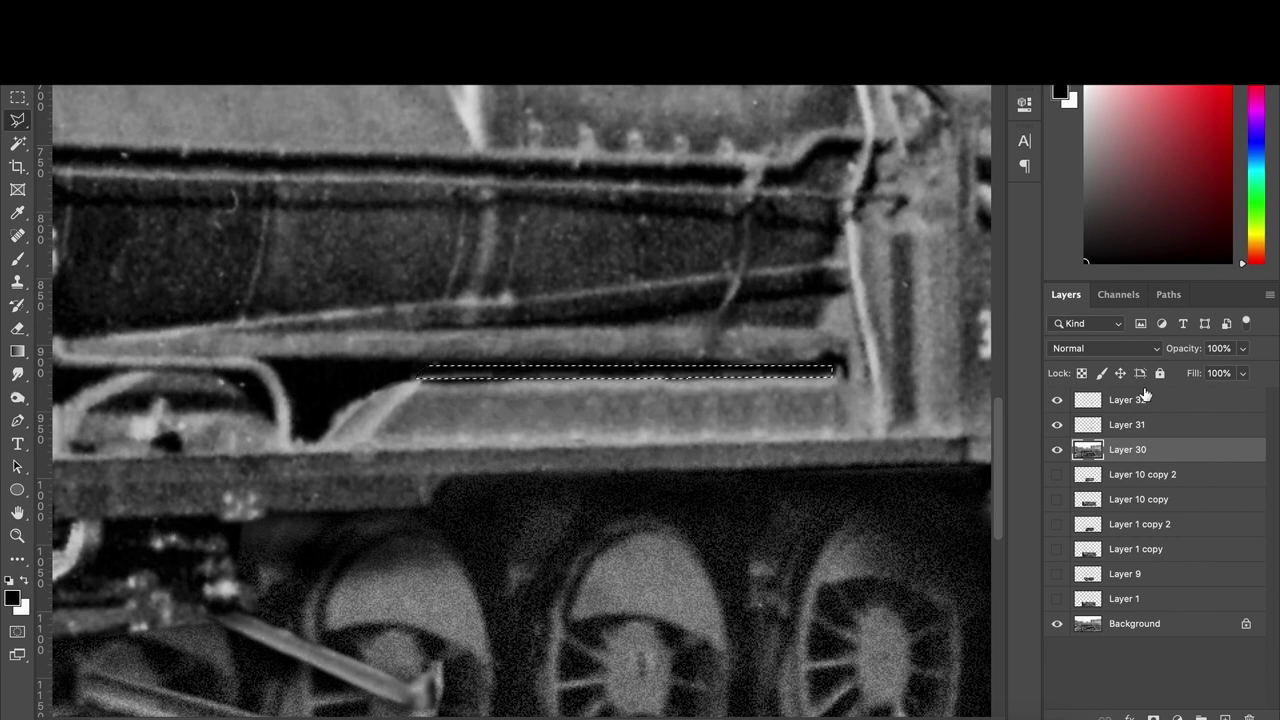
pyautogui.keyDown('shift'); pyautogui.click(1145, 399); pyautogui.keyUp('shift')
pyautogui.hotkey('ctrl', 'e')
# Step: Erase the curved pipe and fit the whole photo on screen
pyautogui.scroll(2, 563, 600)
pyautogui.doubleClick(505, 405)
pyautogui.press('Delete')
pyautogui.press('Escape')
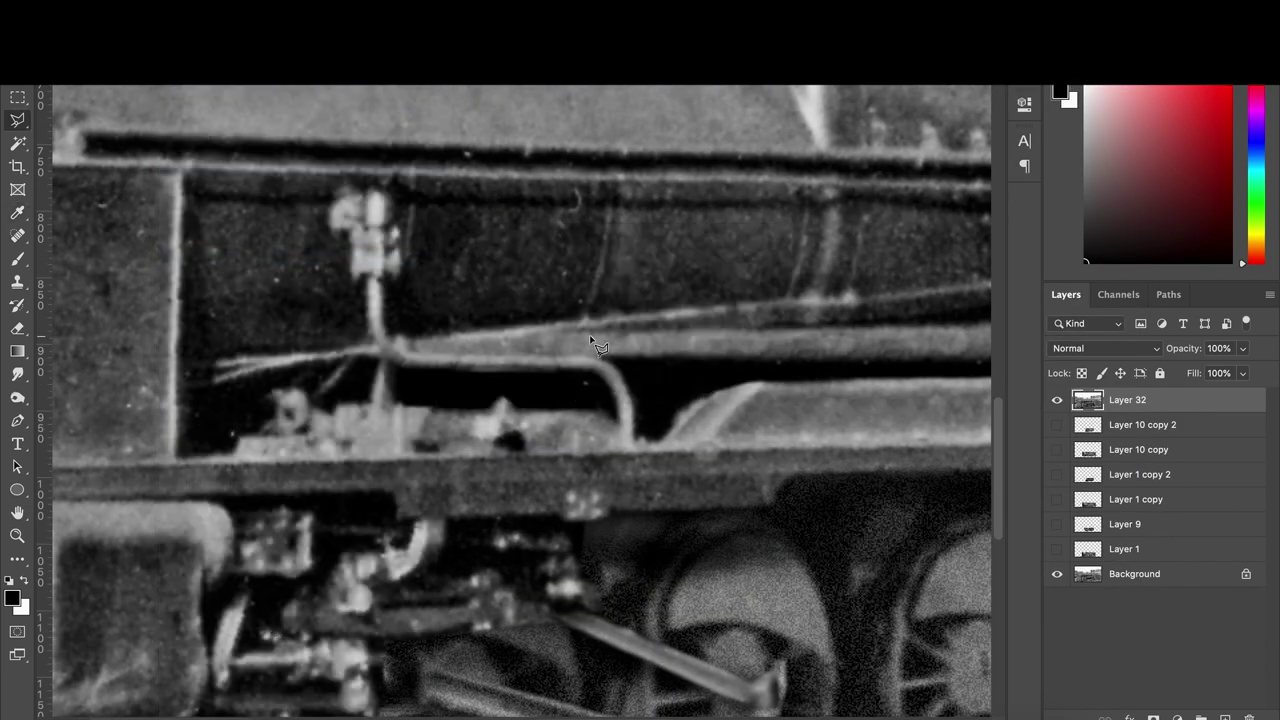
pyautogui.hotkey('ctrl', '0')
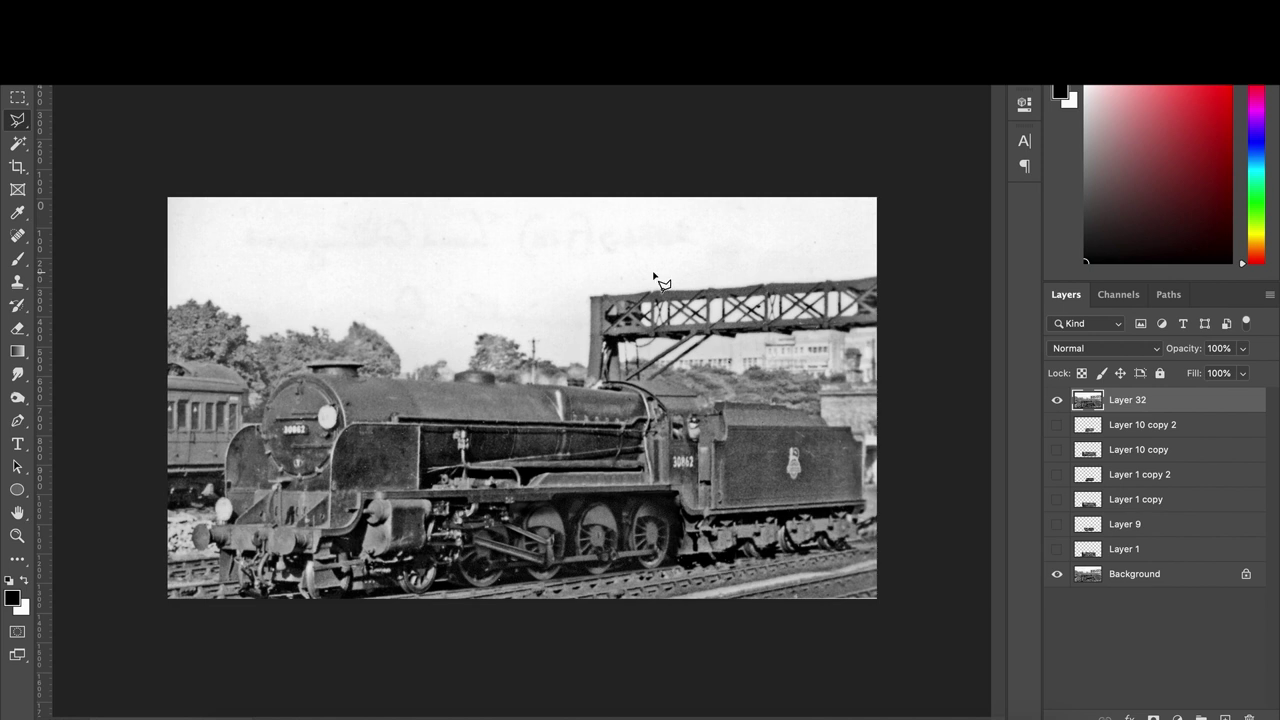
# Step: Lighten the selected wheels slightly by raising the Levels midtones, then deselect
pyautogui.click(476, 543)
pyautogui.hotkey('ctrl', 'l')
pyautogui.moveTo(926, 198); pyautogui.dragTo(890, 197)
pyautogui.press('Return')
pyautogui.hotkey('ctrl', 'd')
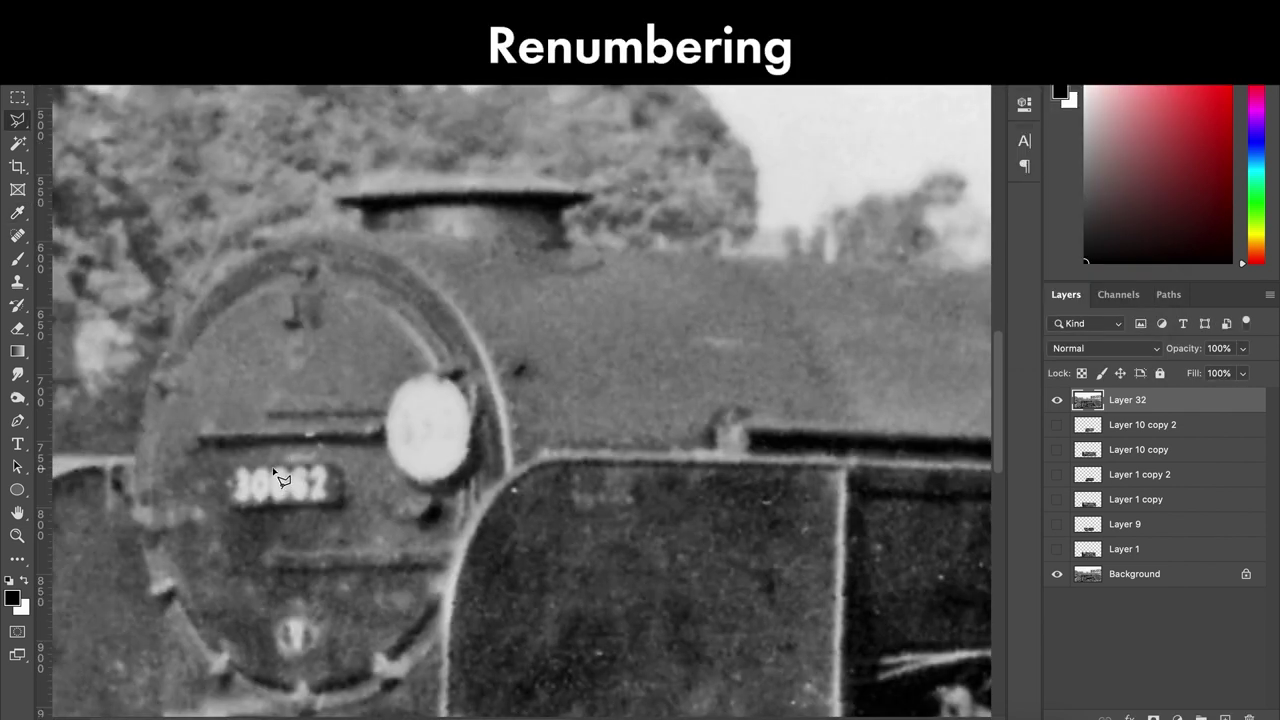
# Step: Start a selection outline around the 30862 smokebox number plate
pyautogui.doubleClick(282, 480)
pyautogui.click(794, 249)
pyautogui.click(267, 468)
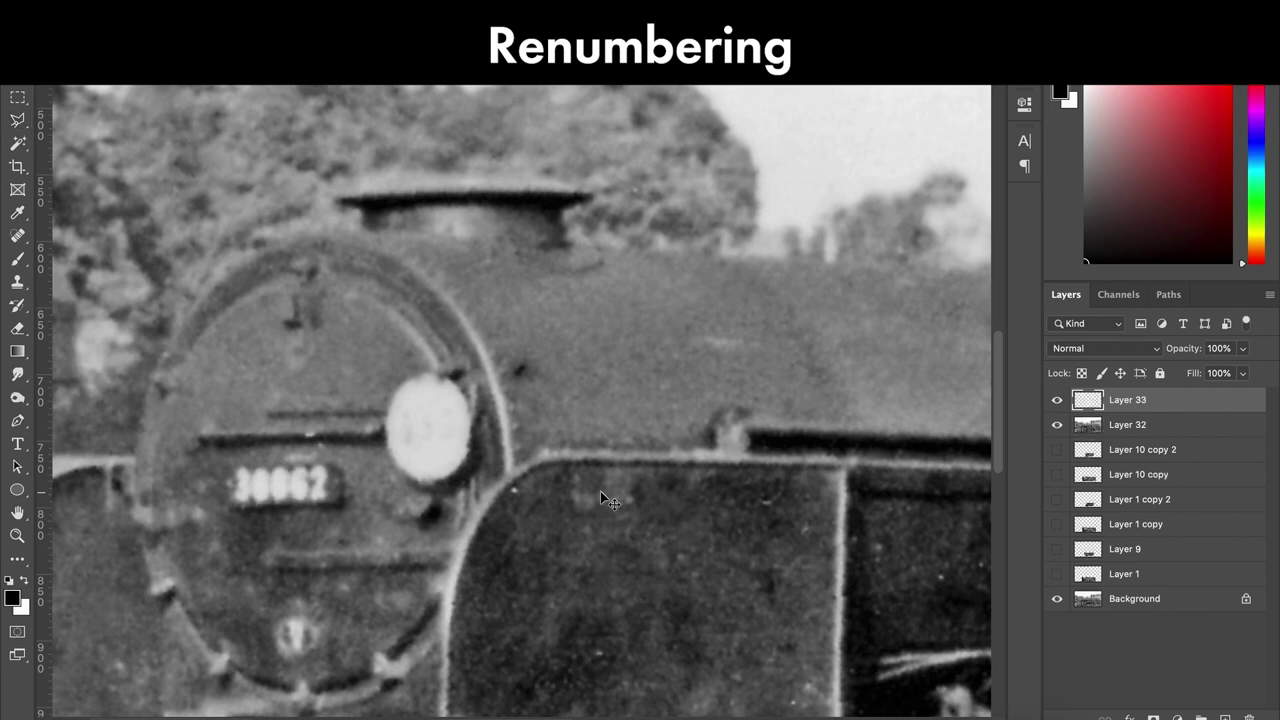